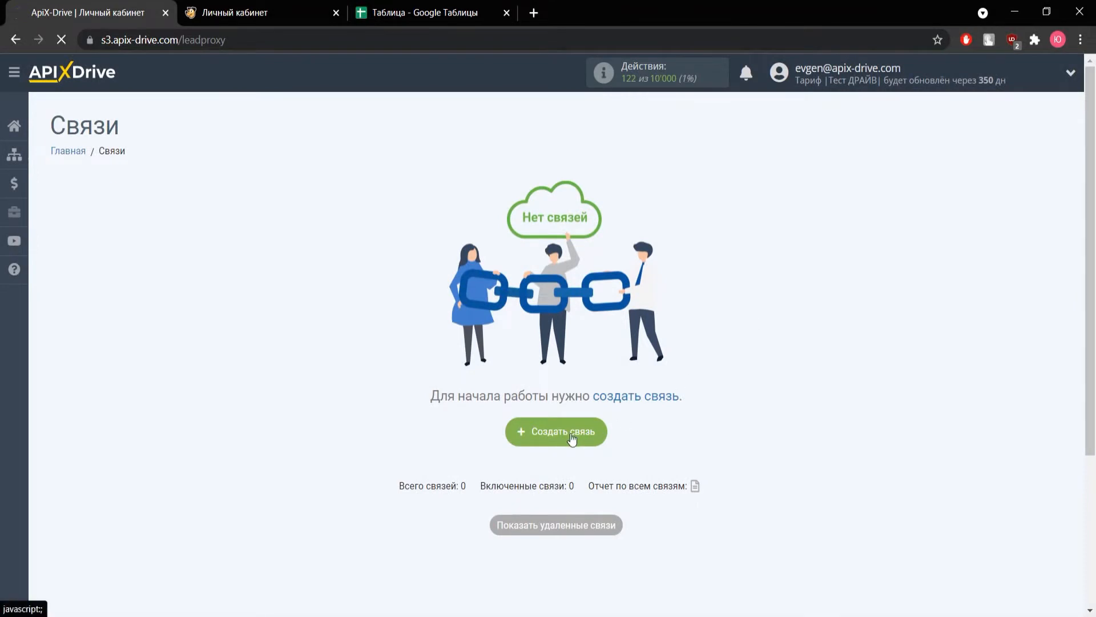
Step: Create a new connection and set Google Sheets as its data source system
left_click(573, 437)
left_click(468, 313)
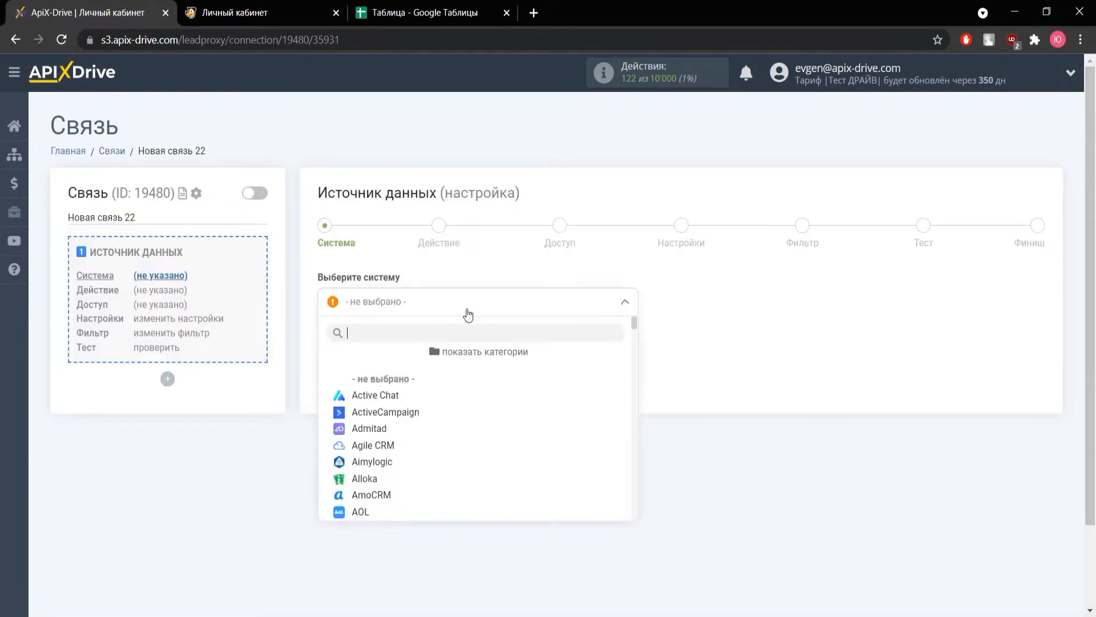
scroll(433, 418, "down", 5)
scroll(433, 418, "down", 10)
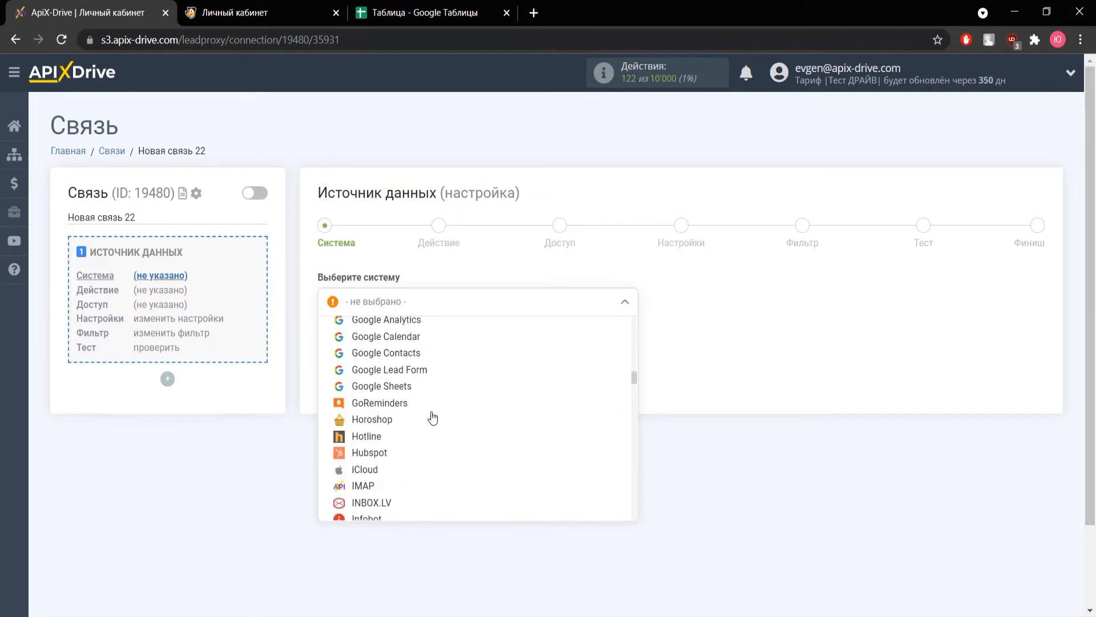
left_click(417, 387)
left_click(400, 344)
Step: Set the data source action to "Загрузить строки (новые)" and continue to the access stage
left_click(388, 301)
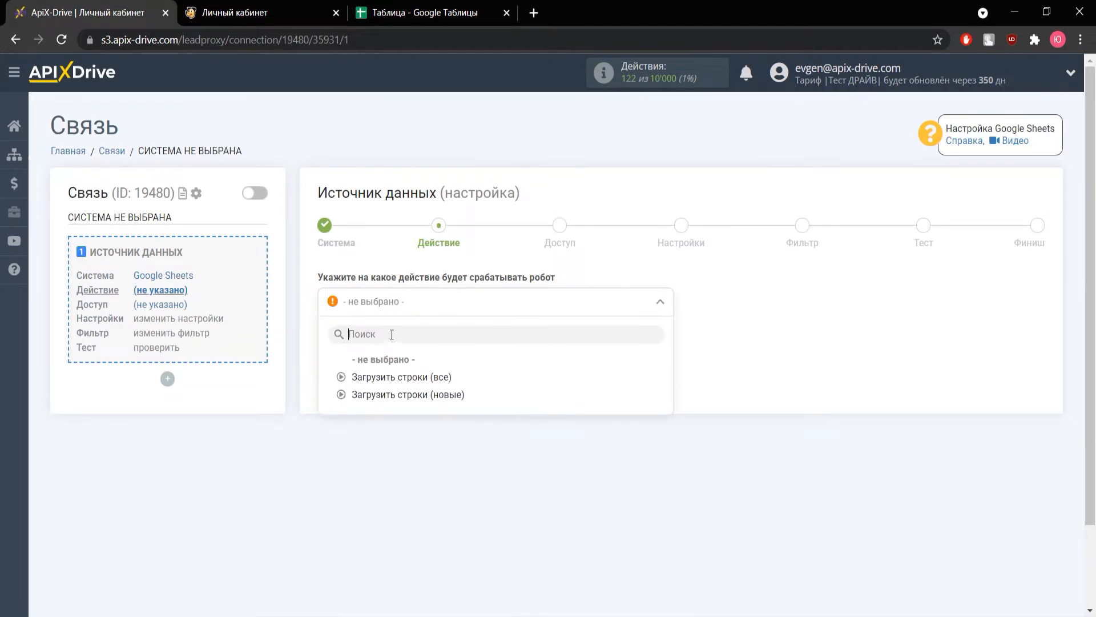
left_click(400, 395)
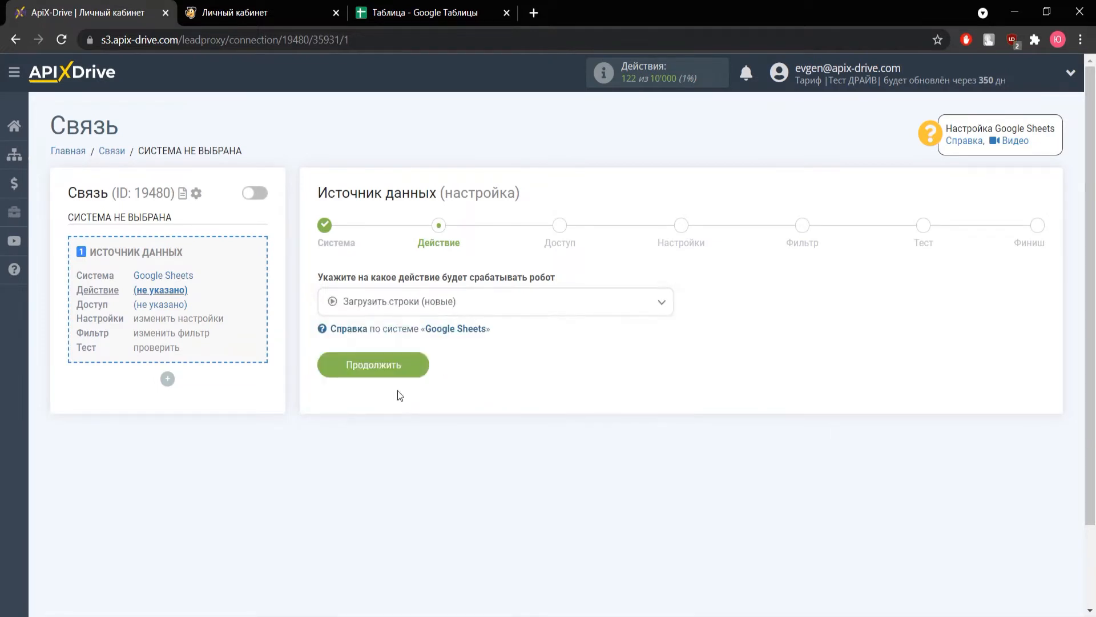
left_click(394, 371)
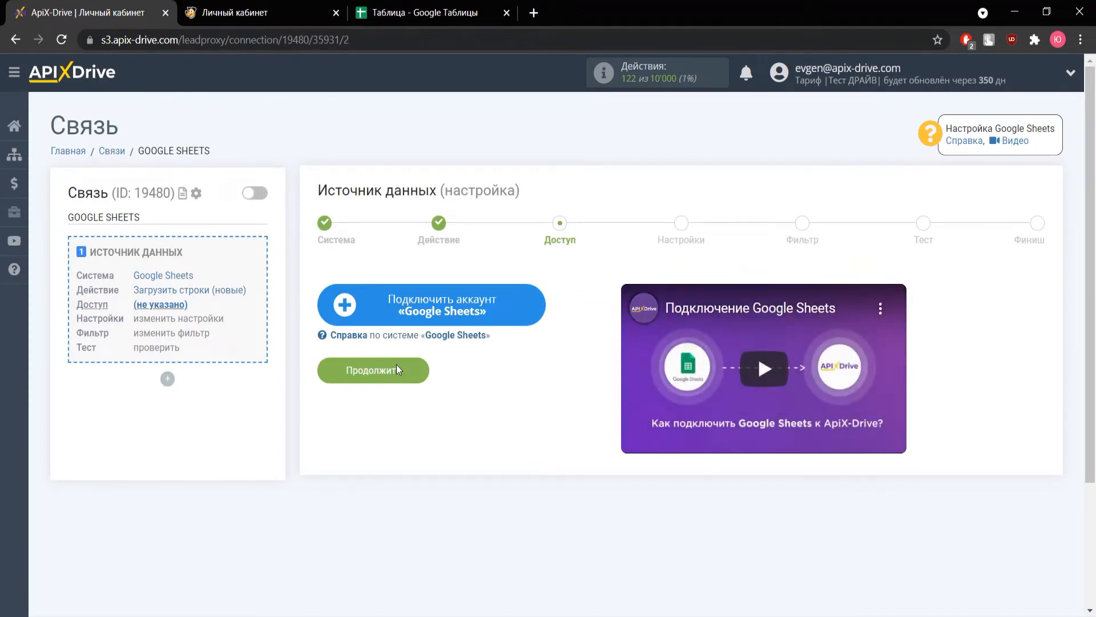
Step: Start connecting a Google Sheets account and sign in to Google with the account e-mail and password
left_click(407, 303)
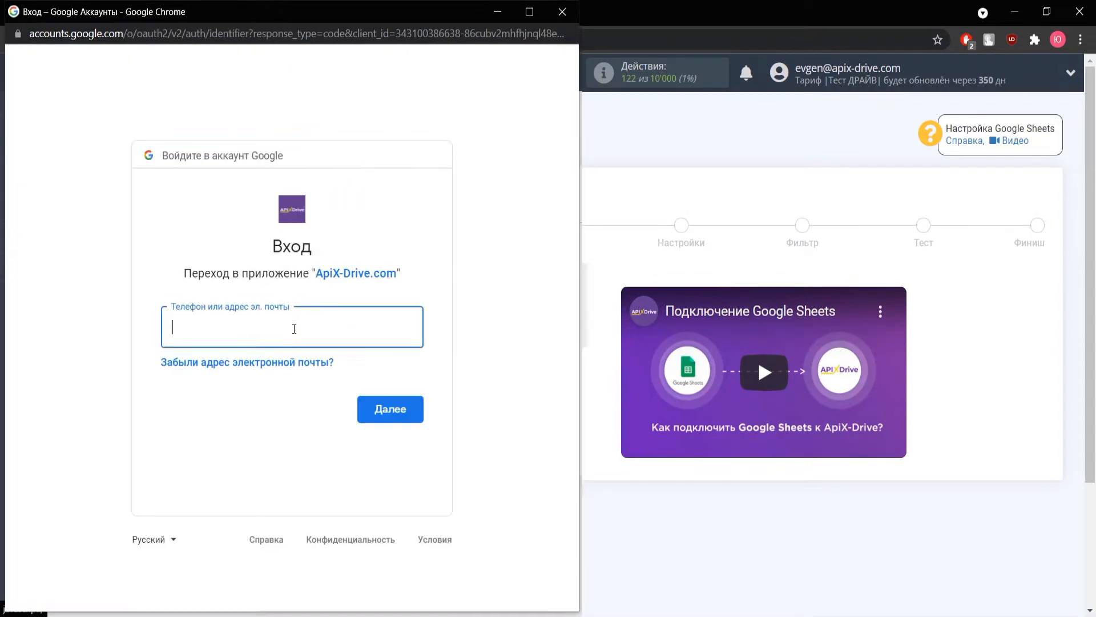
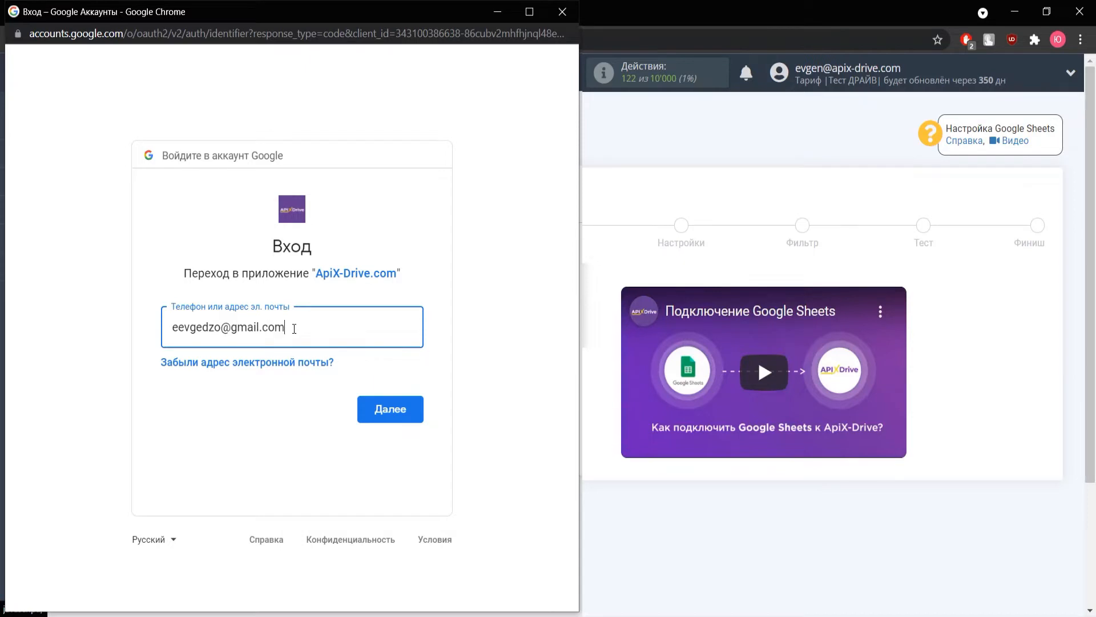
key("Return")
type("••••••••••")
left_click(397, 455)
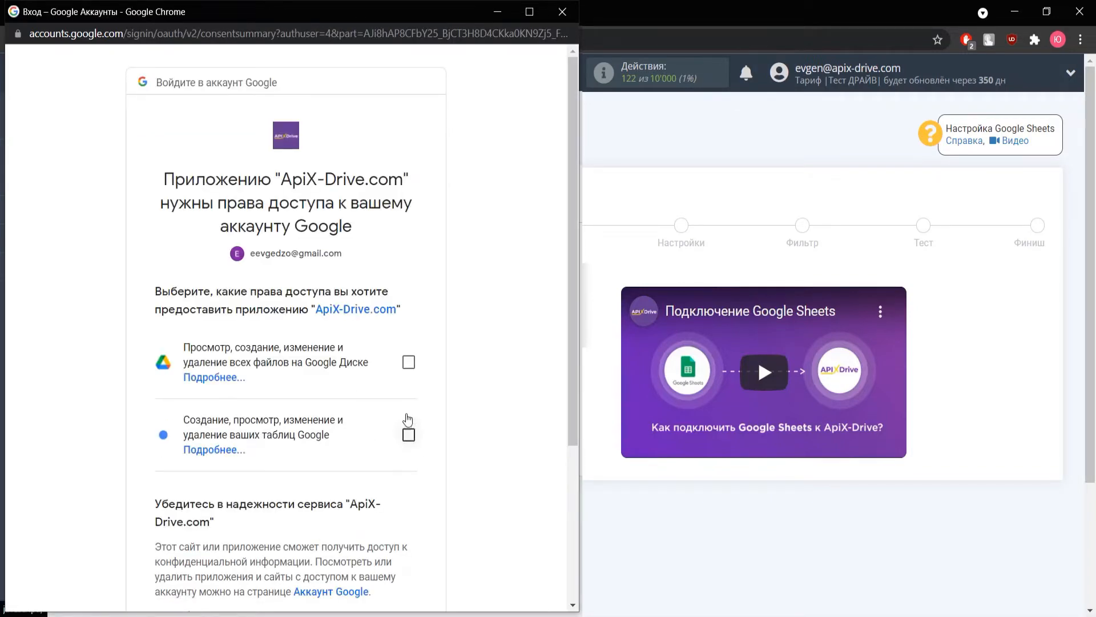
Step: Grant ApiX-Drive access to Google Drive files and Google Sheets, and continue with the connected Support login
left_click(409, 362)
left_click(409, 434)
scroll(453, 404, "down", 4)
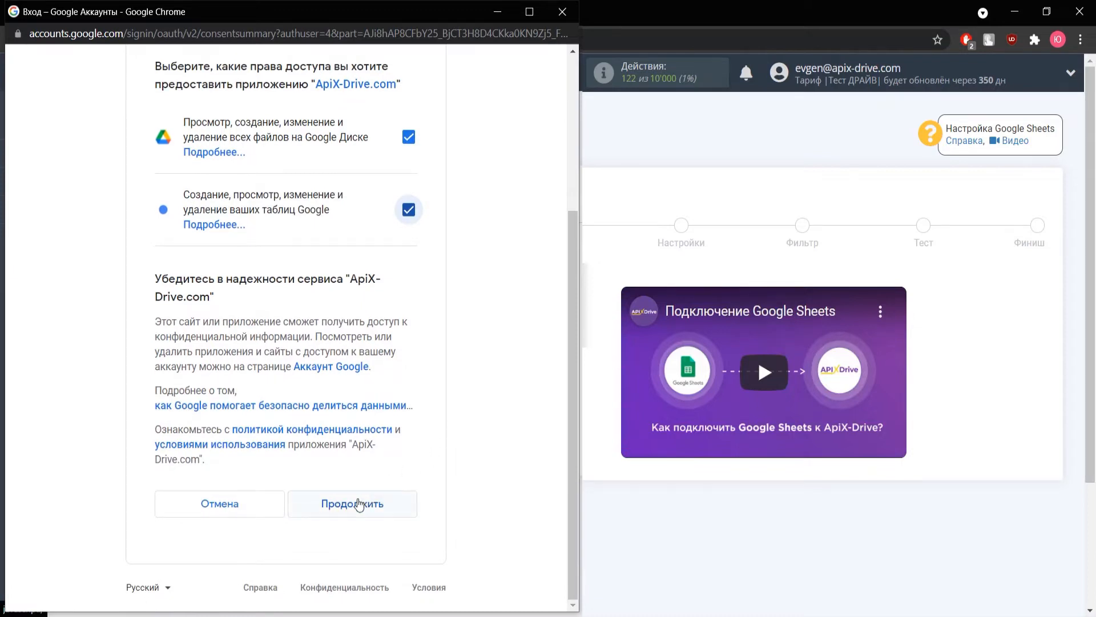
left_click(359, 504)
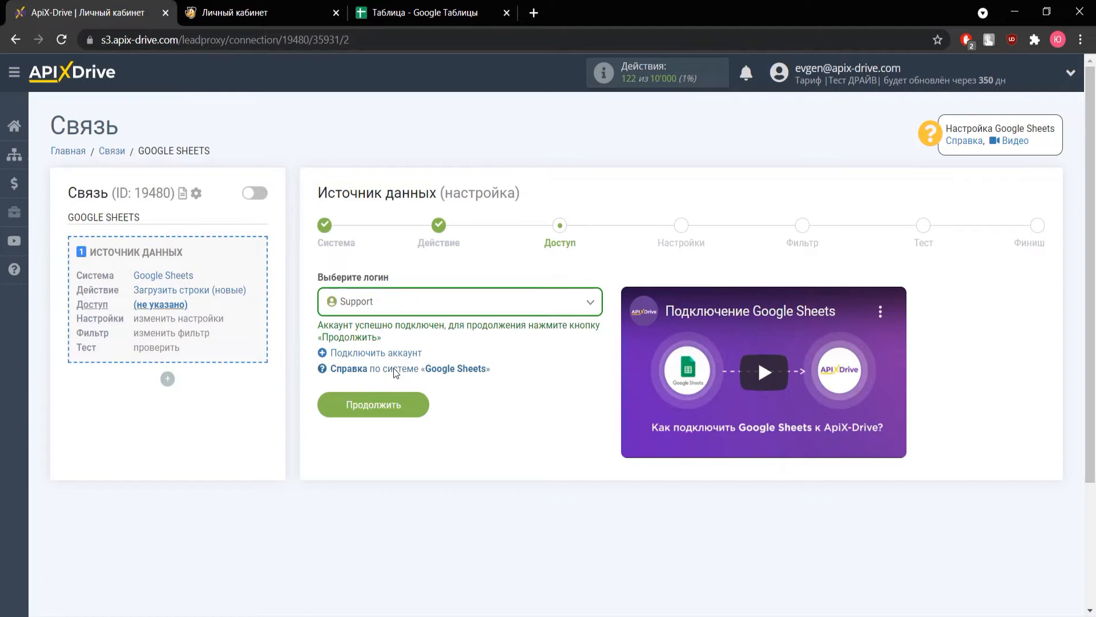
left_click(394, 401)
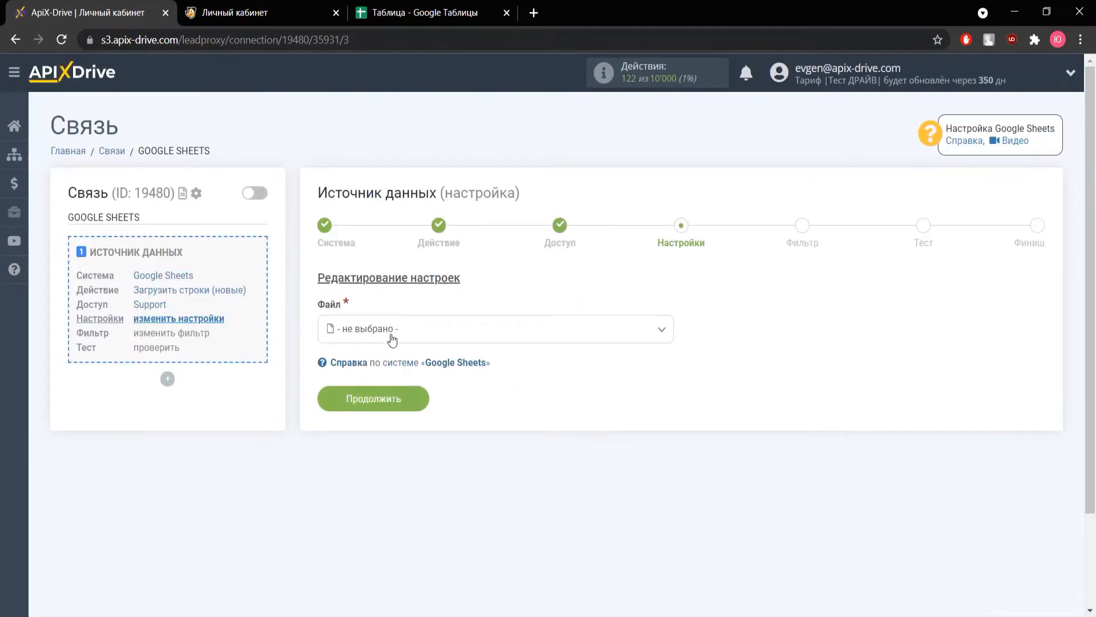
Step: Choose the file "Таблица" and the sheet "Лист 1" in the data source settings
left_click(392, 334)
left_click(377, 407)
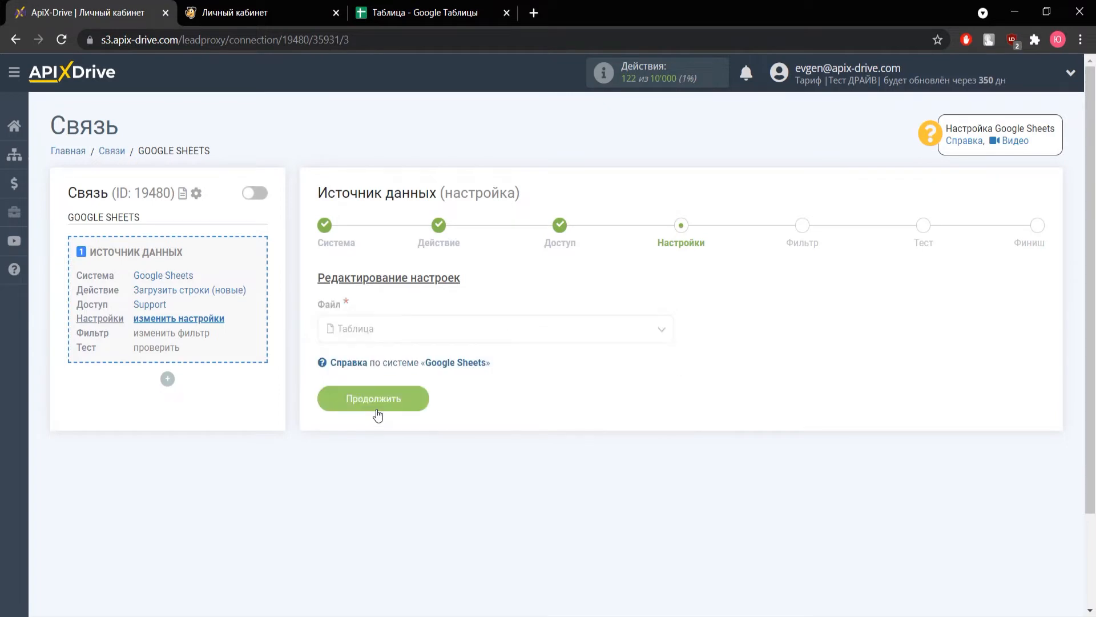
left_click(375, 395)
left_click(377, 470)
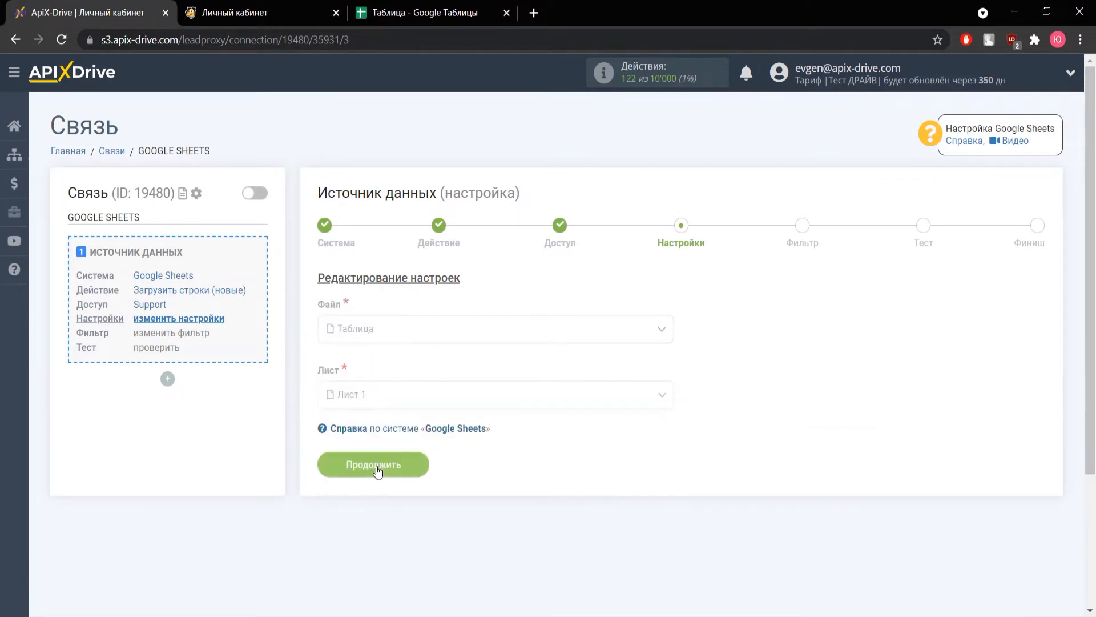
left_click(378, 466)
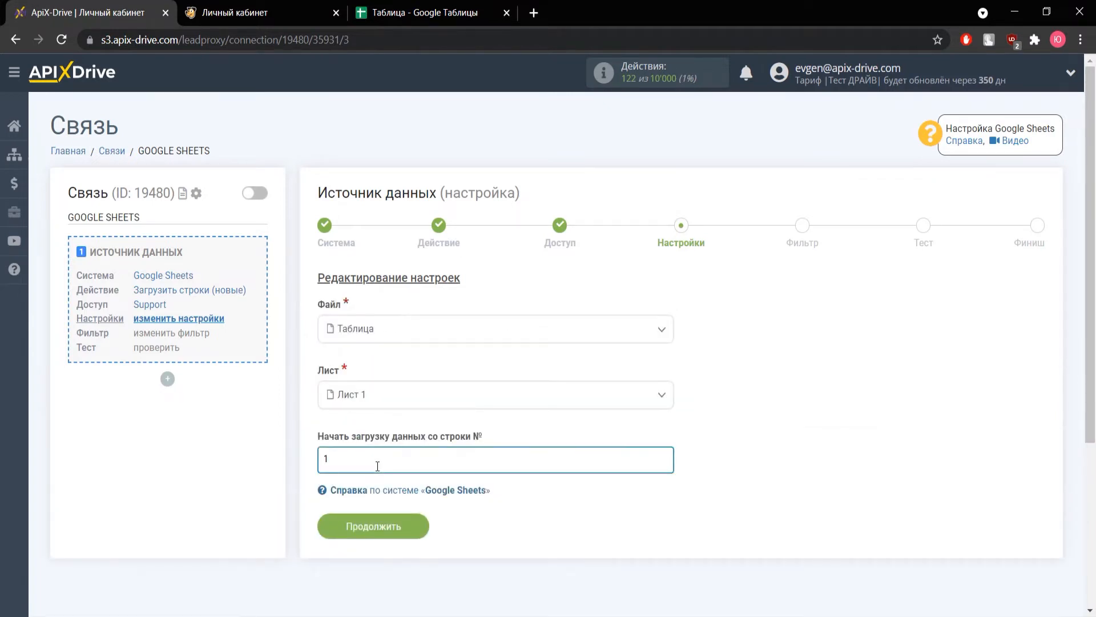
key("BackSpace")
type("999")
key("BackSpace")
key("BackSpace")
key("BackSpace")
type("1")
Step: Save the data source settings, skip the filter conditions and accept the test data to finish the source setup
left_click(384, 518)
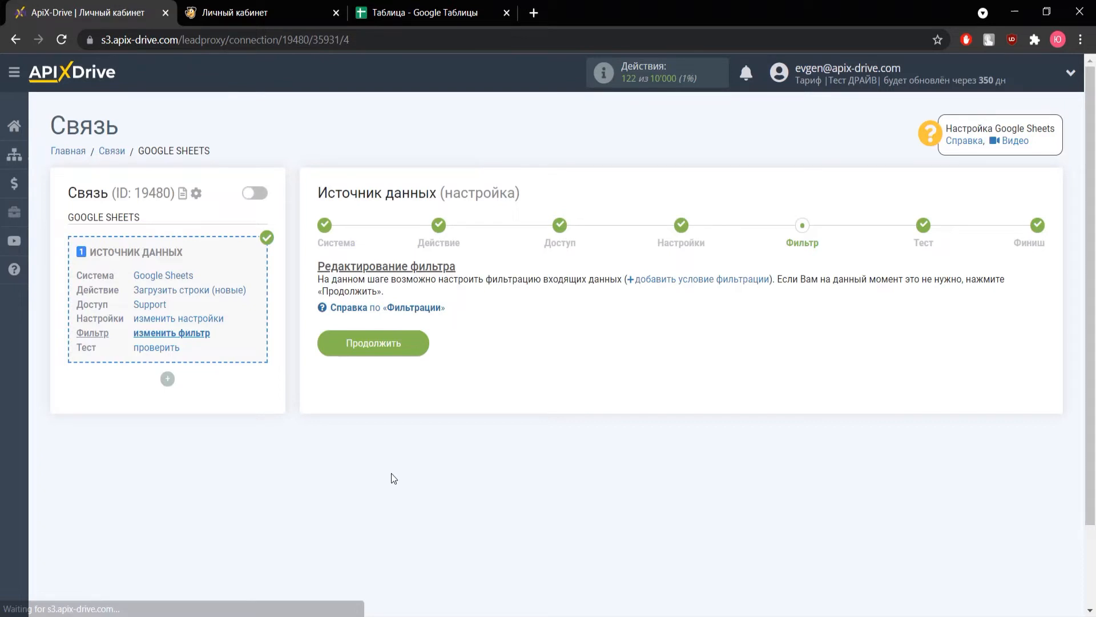
left_click(393, 346)
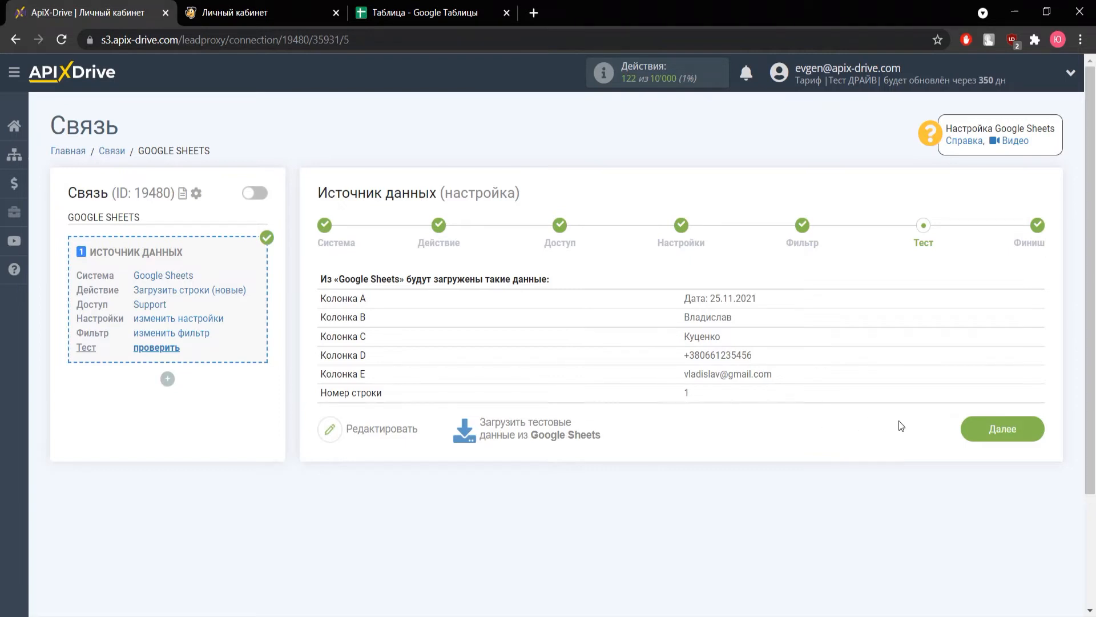
left_click(981, 425)
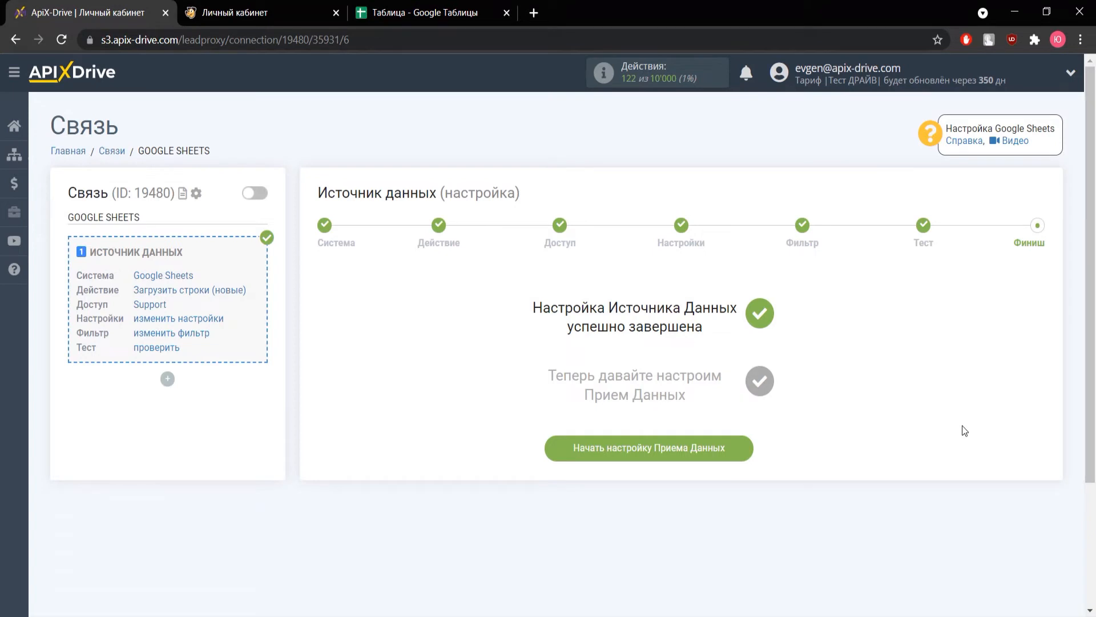
Step: Start the data destination setup and set Unisender as the receiving system
left_click(672, 453)
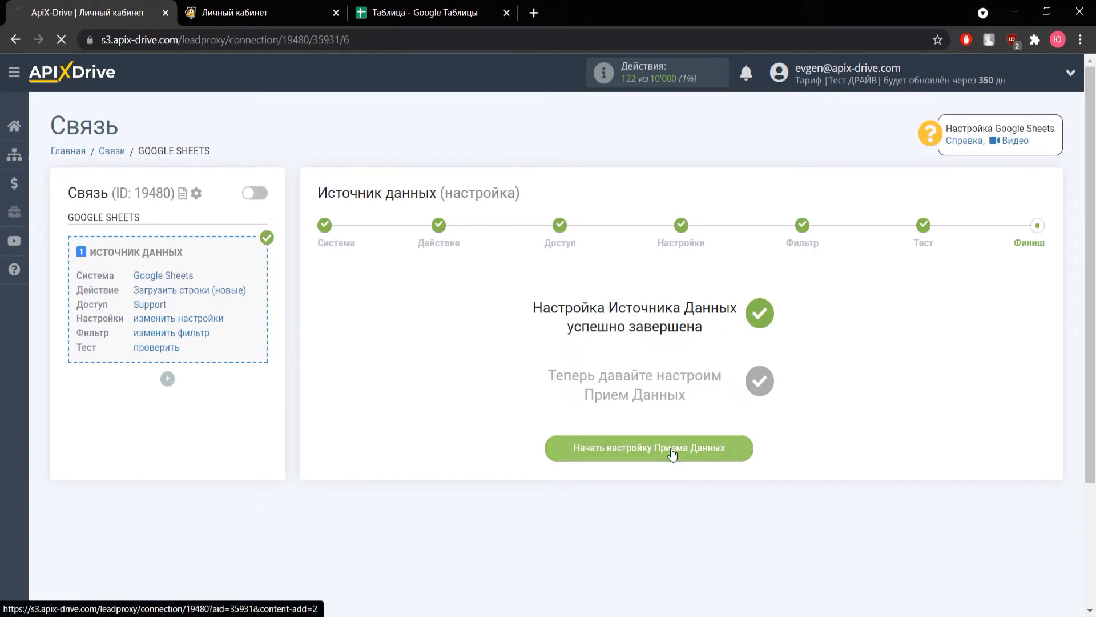
left_click(453, 309)
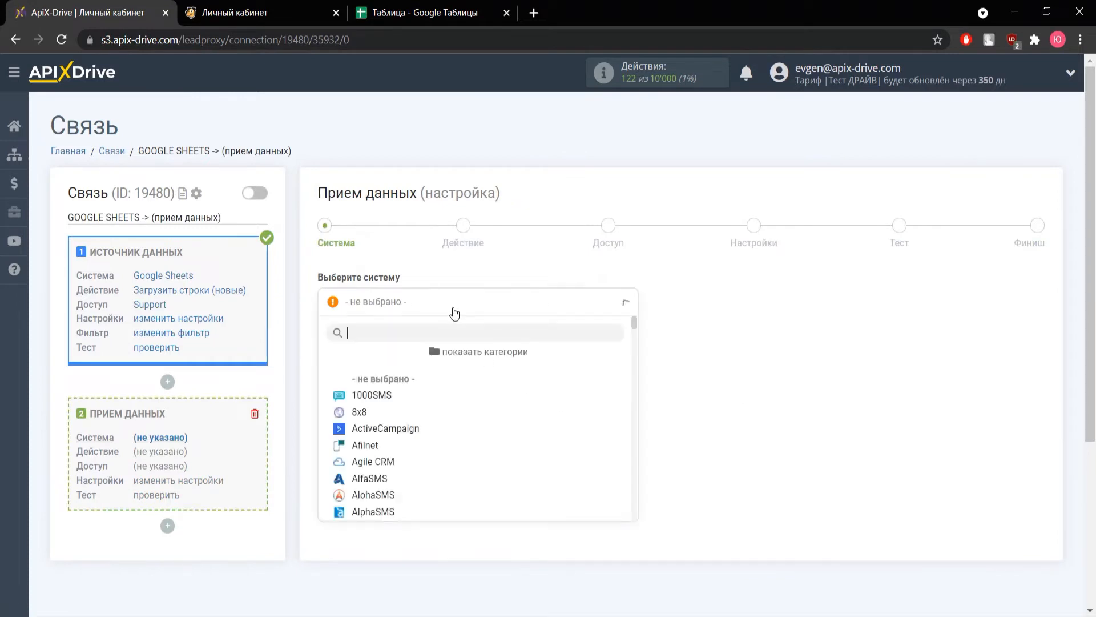
scroll(417, 435, "down", 10)
scroll(416, 437, "down", 20)
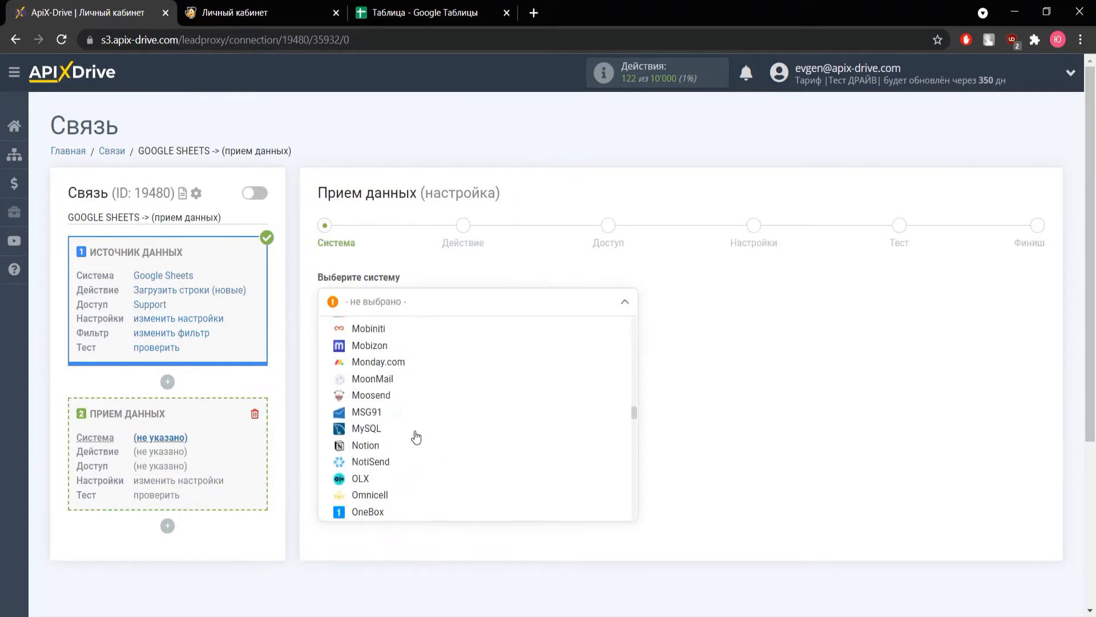
scroll(416, 437, "down", 20)
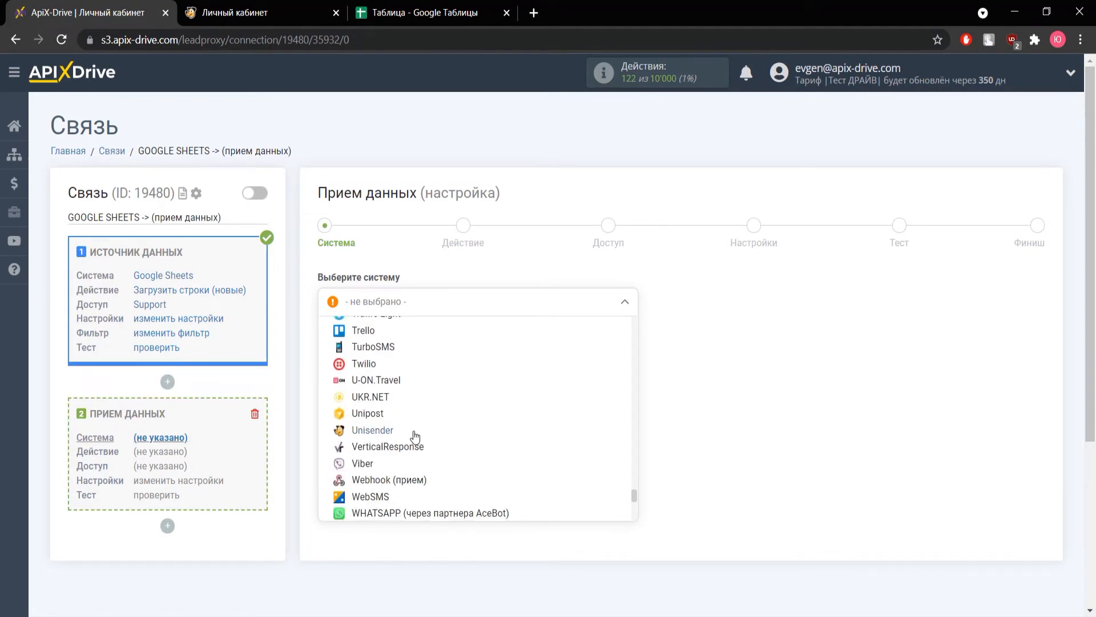
left_click(414, 436)
left_click(401, 351)
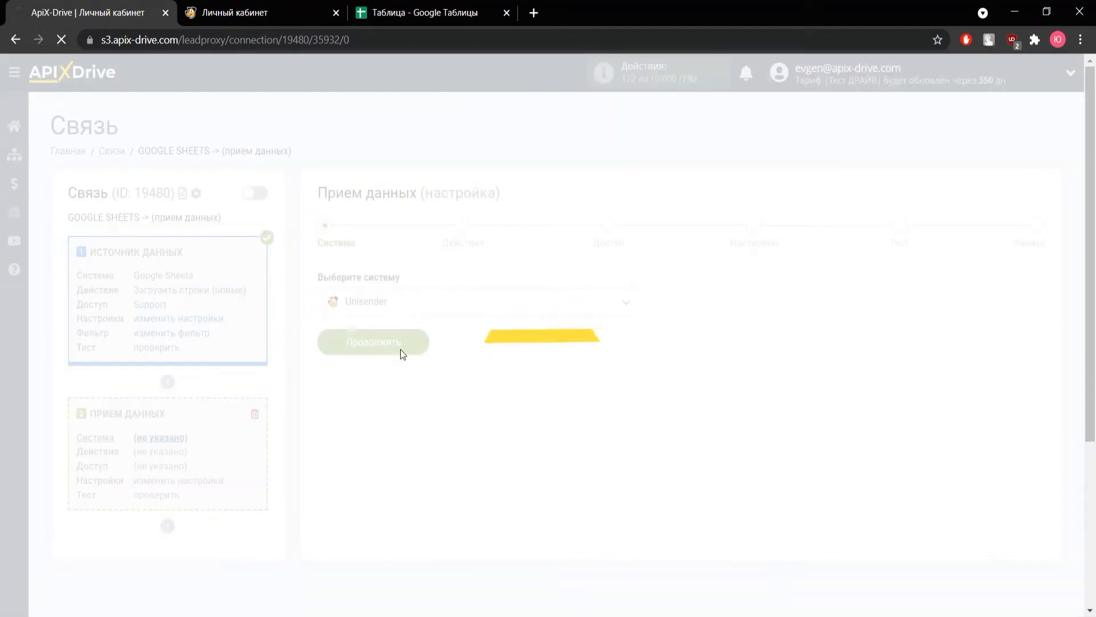
Step: Set the Unisender destination action to "Добавить E-mail" and continue to the access stage
left_click(393, 308)
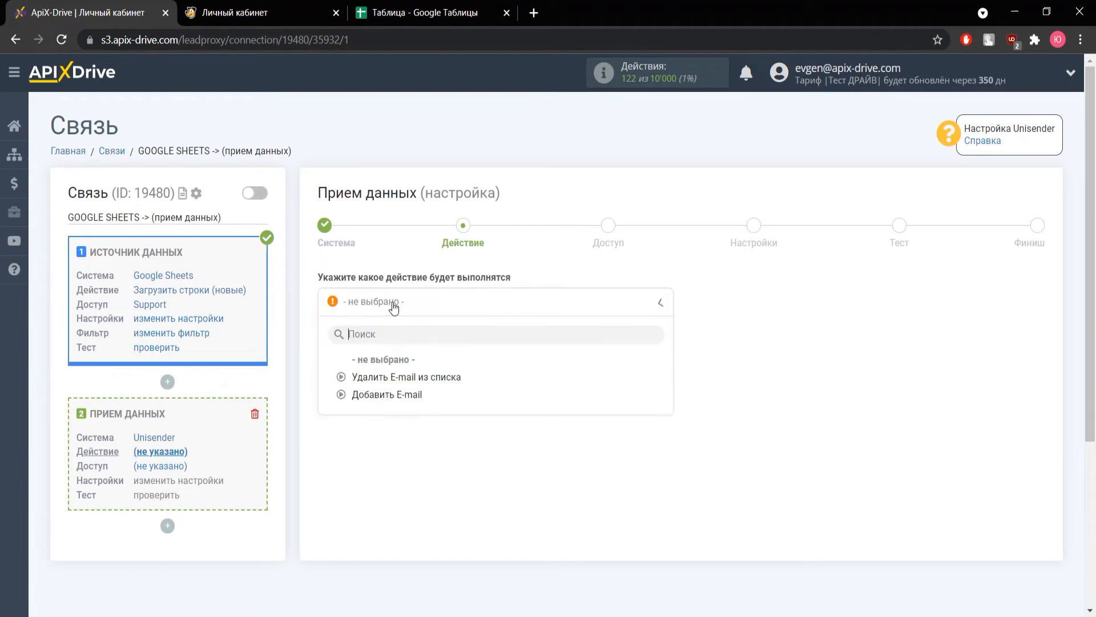
left_click(386, 398)
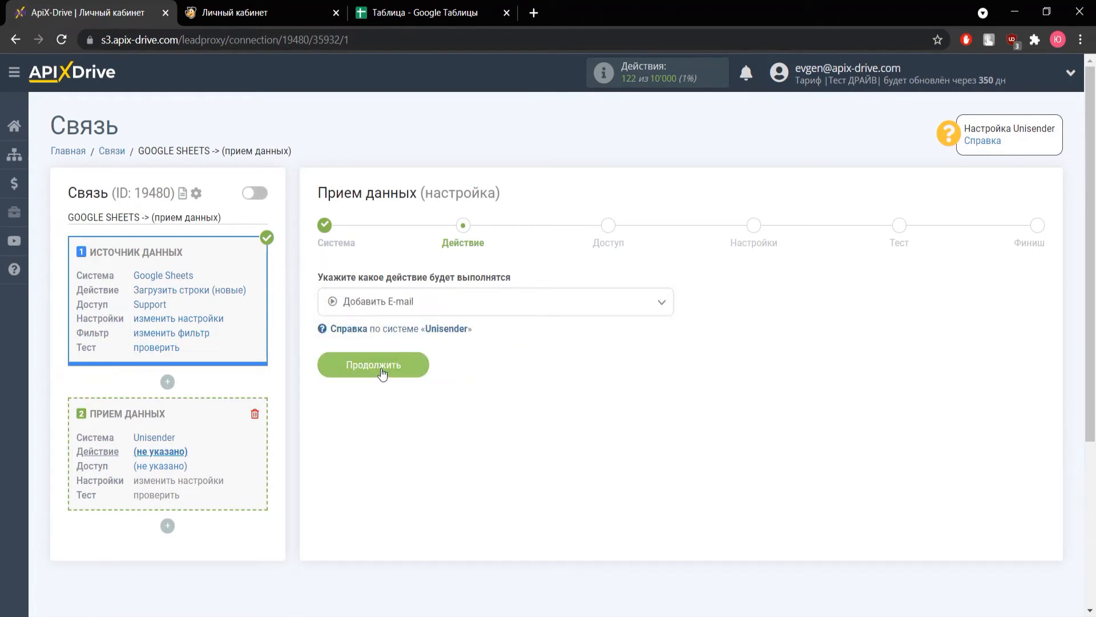
left_click(381, 371)
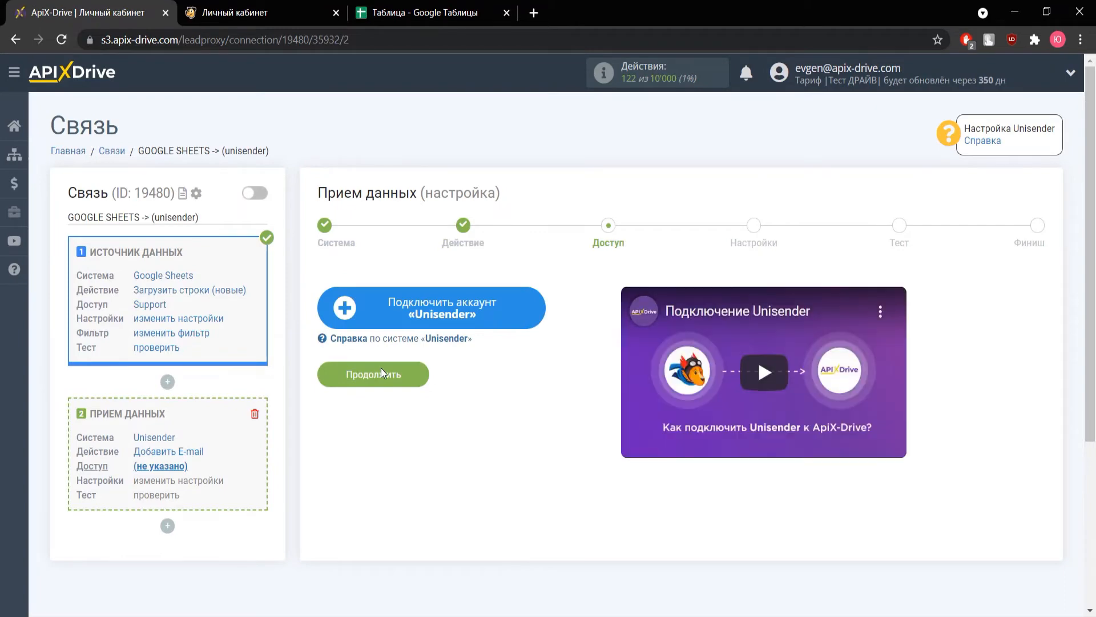
Step: Start connecting a Unisender account, then switch to Unisender and open the "Интеграция и API" section of its account settings
left_click(389, 318)
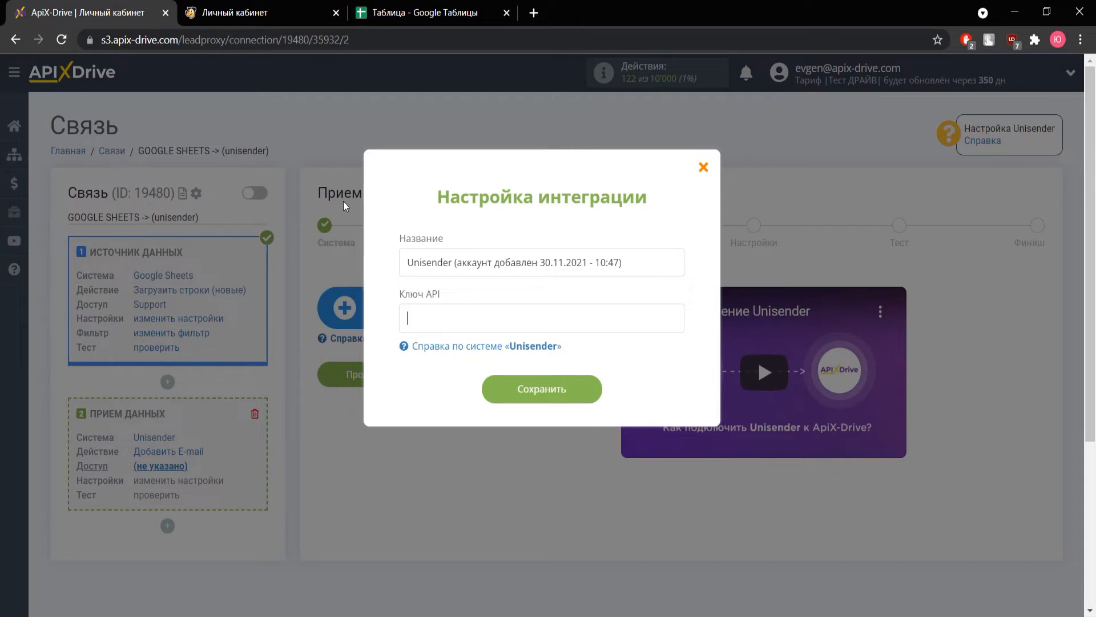
left_click(249, 15)
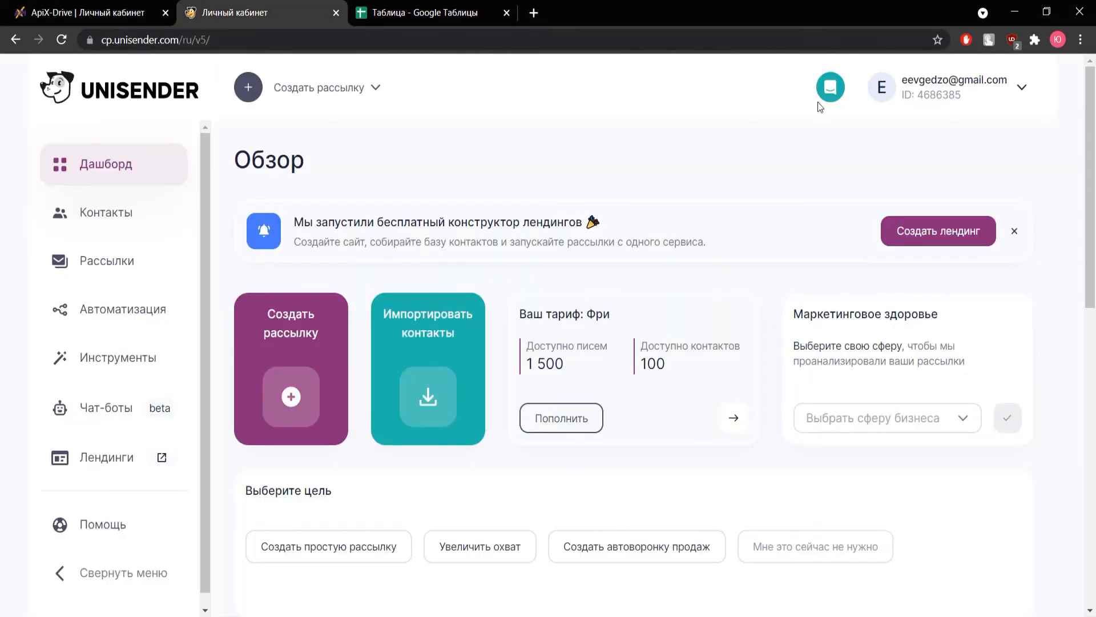
left_click(1012, 91)
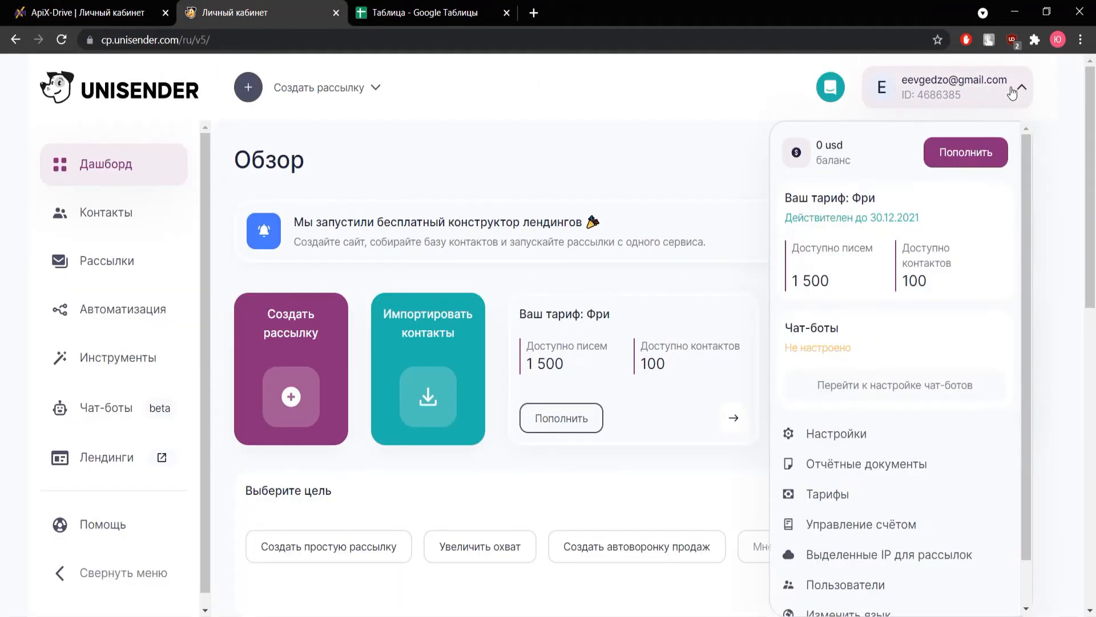
left_click(852, 432)
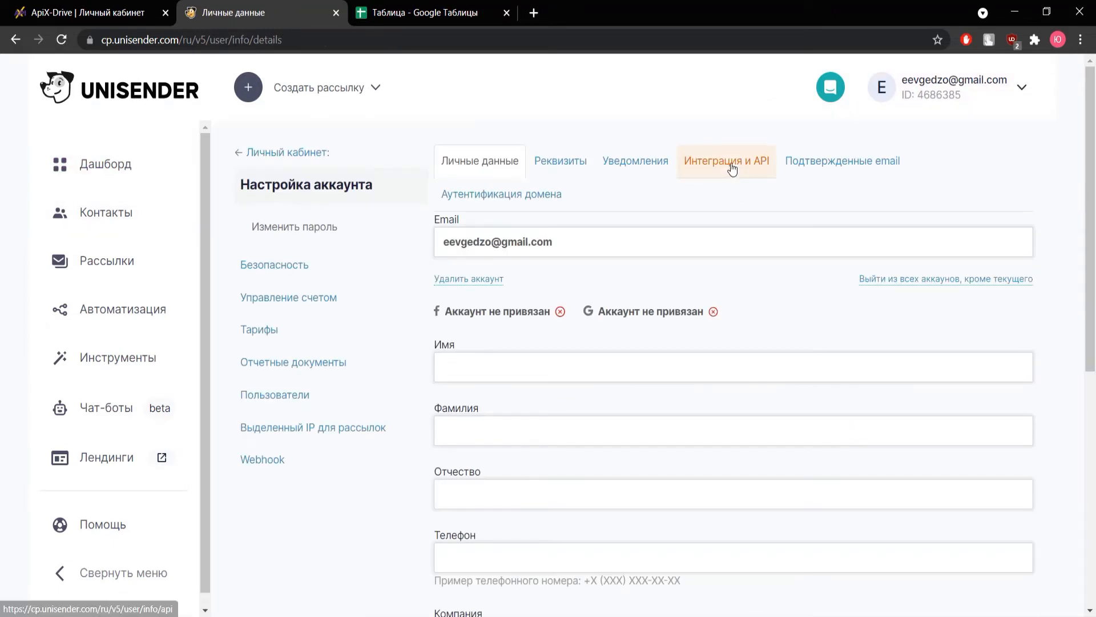
left_click(732, 168)
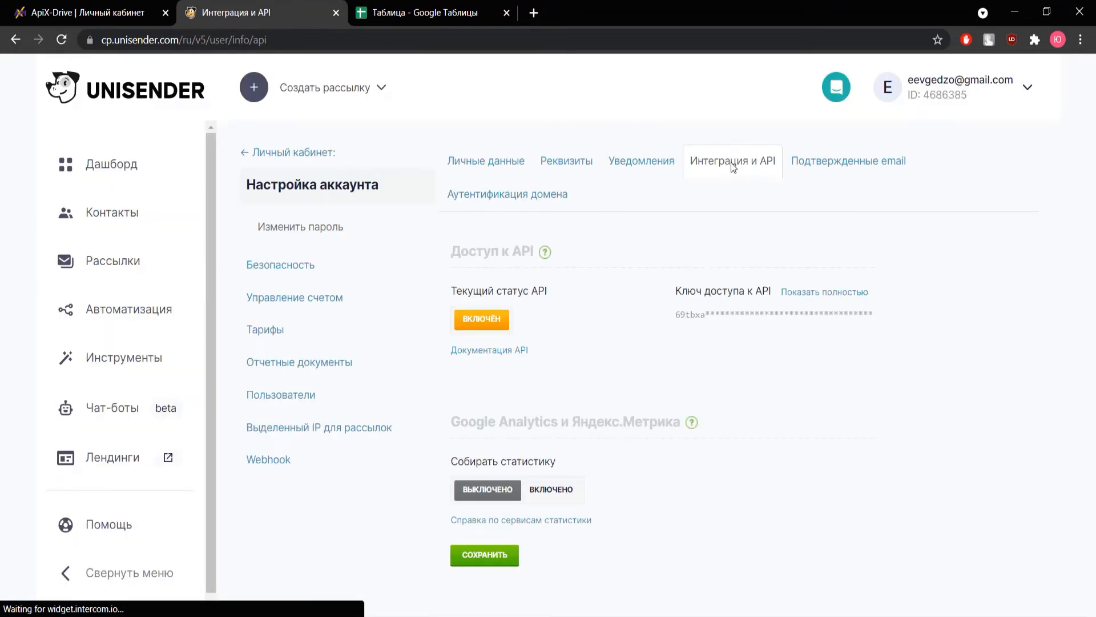
Step: Reveal the full Unisender API access key by confirming with the account password
left_click(827, 294)
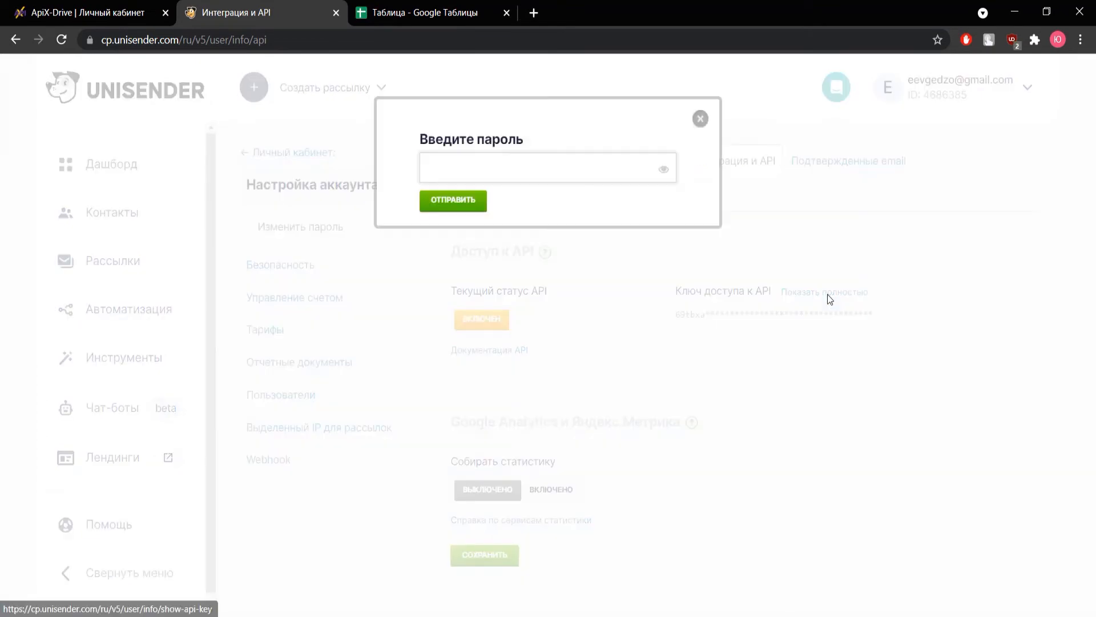
left_click(528, 169)
type("********")
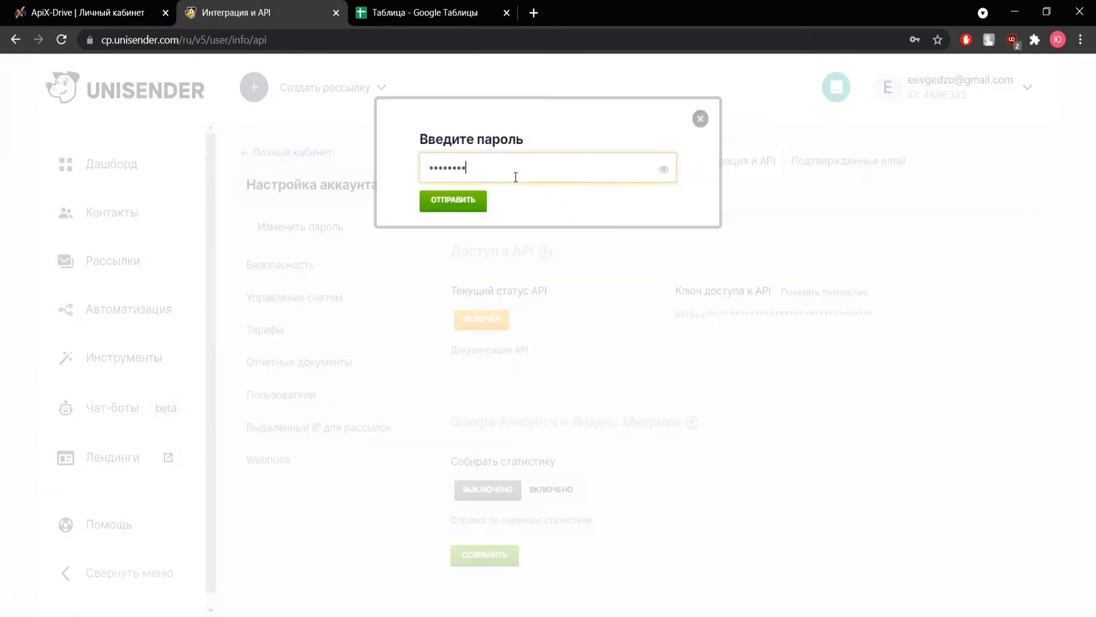
left_click(475, 201)
Step: Copy the Unisender API key, return to ApiX-Drive and paste it into the API key field of the integration settings
left_click_drag(674, 317, 877, 315)
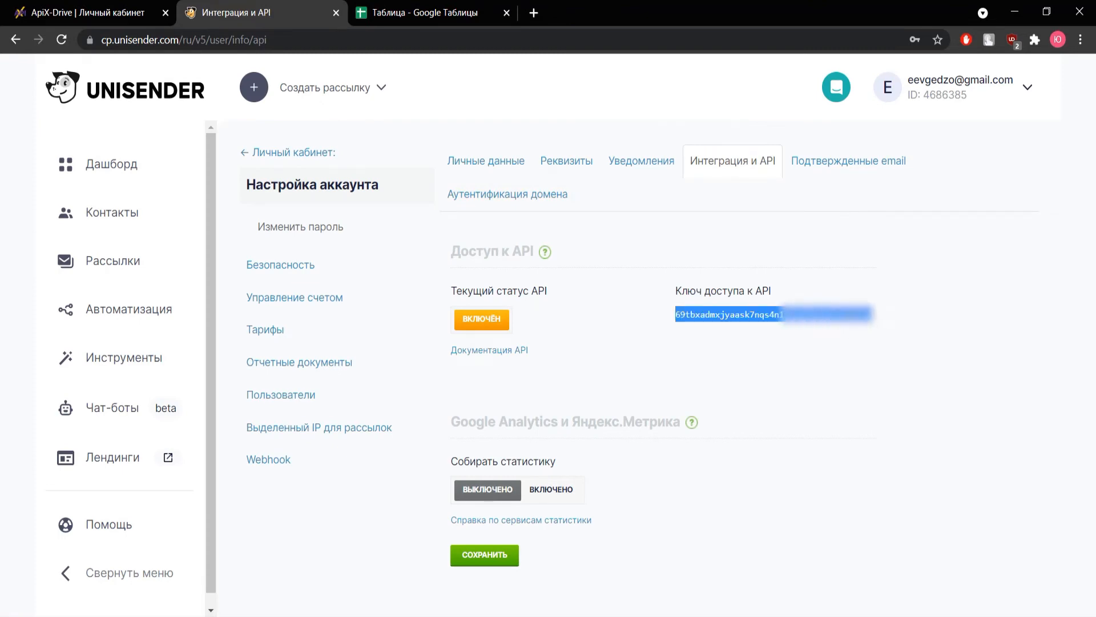
right_click(776, 314)
left_click(860, 318)
left_click(150, 63)
left_click(95, 15)
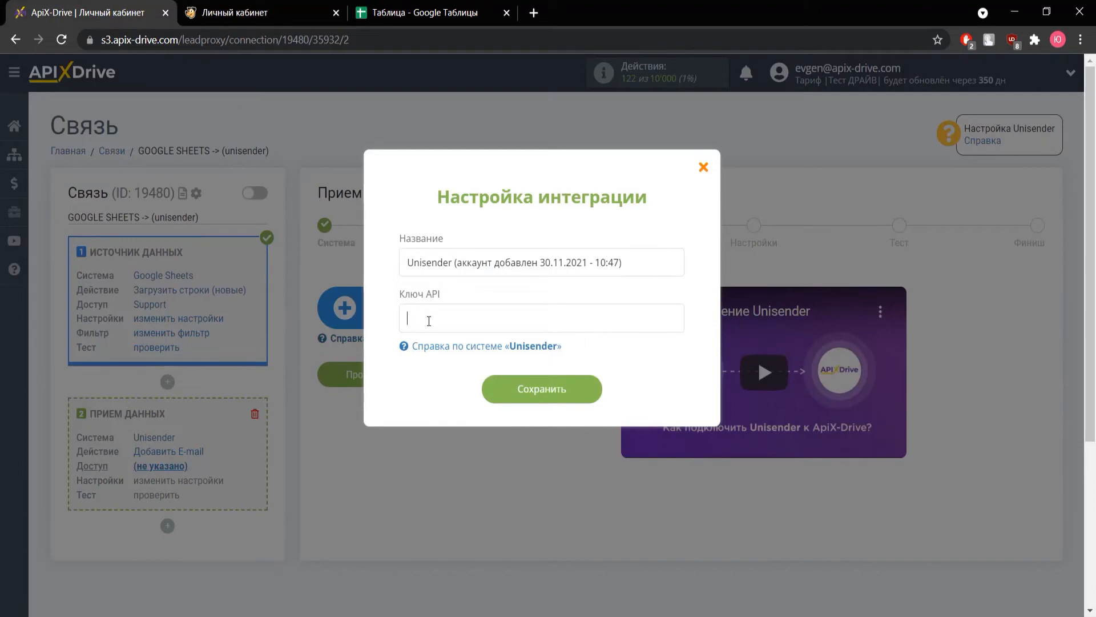
right_click(429, 321)
left_click(485, 434)
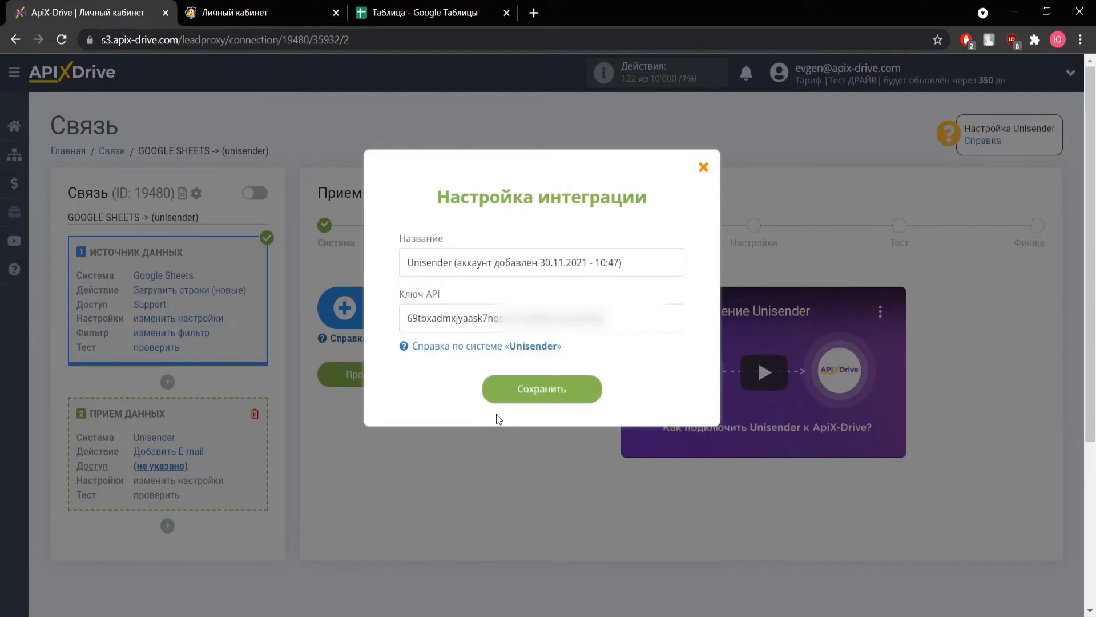
Step: Save the Unisender integration for the destination access and select "Мой первый список" as the contact list in its settings
left_click(546, 395)
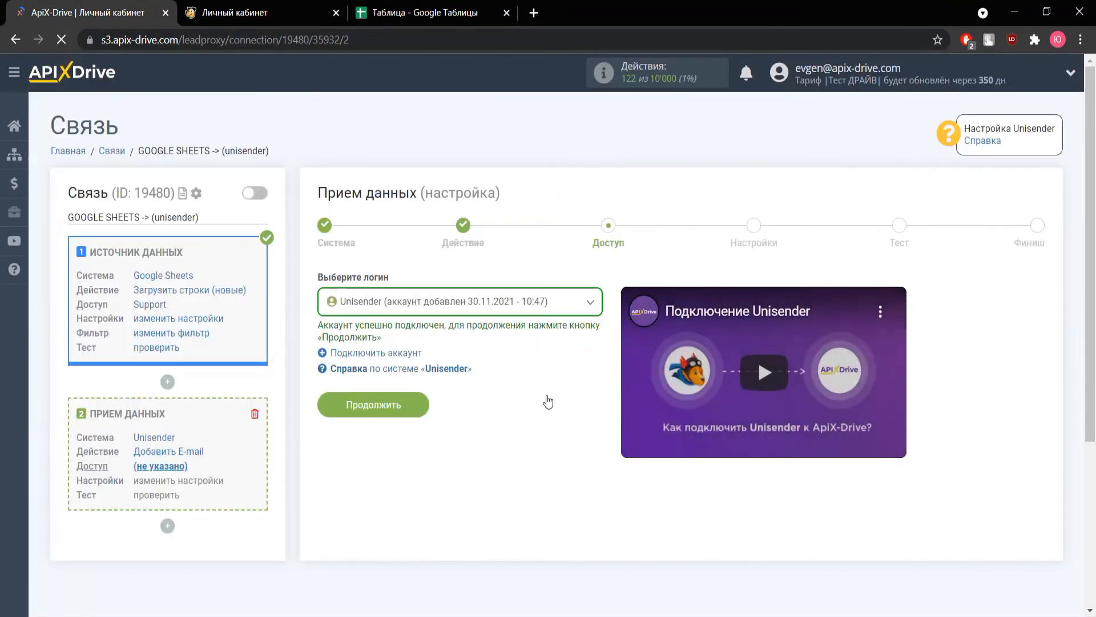
left_click(401, 406)
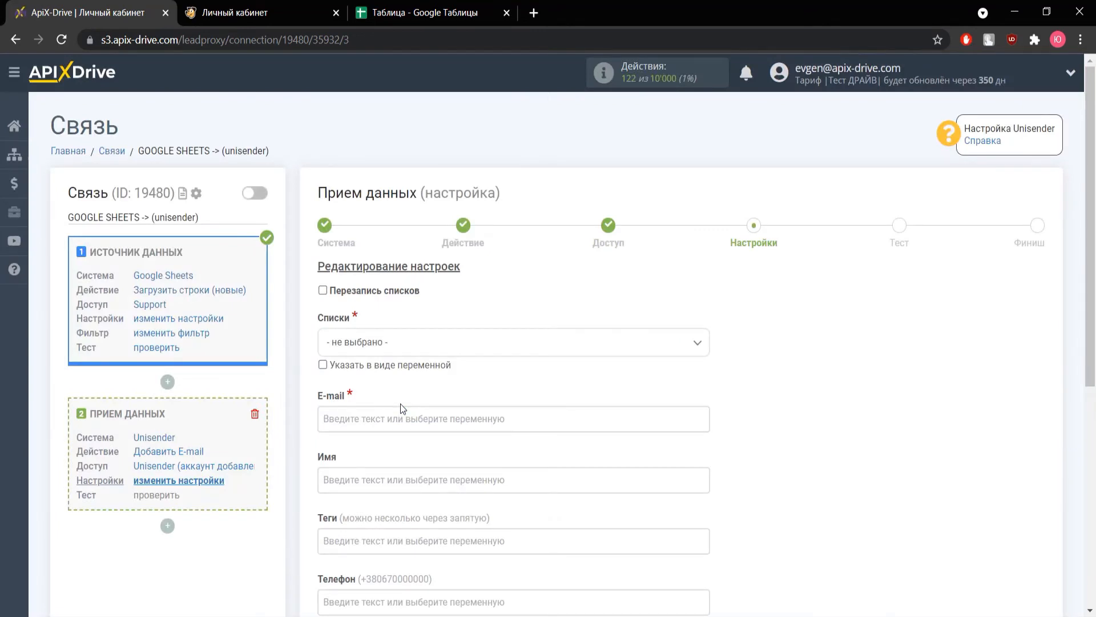
left_click(386, 342)
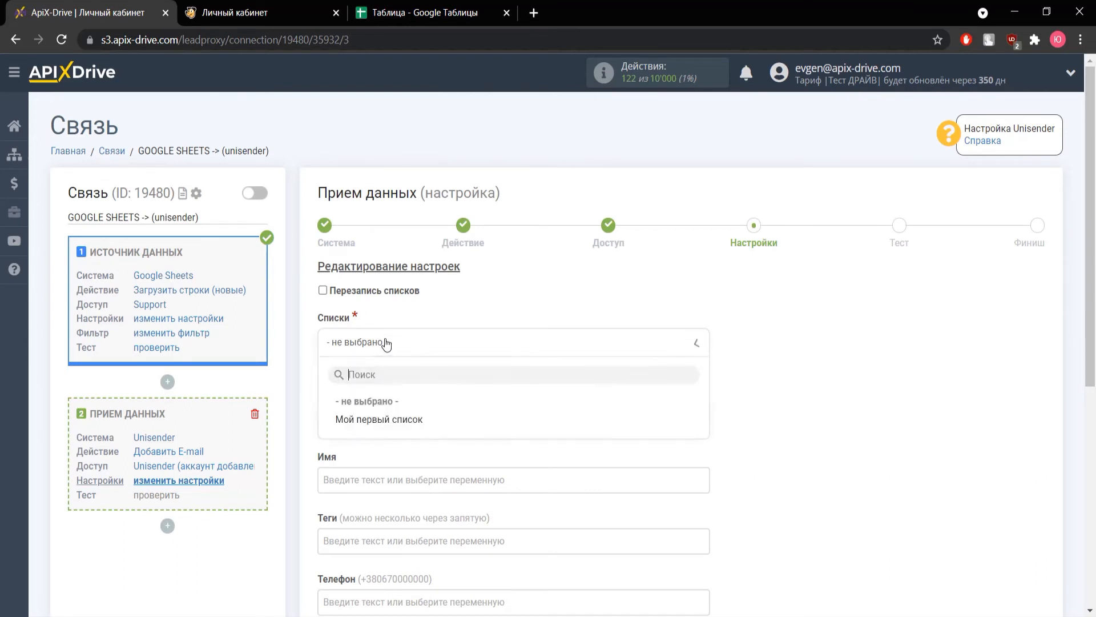
left_click(379, 422)
Step: Map the required E-mail field to the Google Sheets variable "Колонка E"
scroll(379, 423, "down", 3)
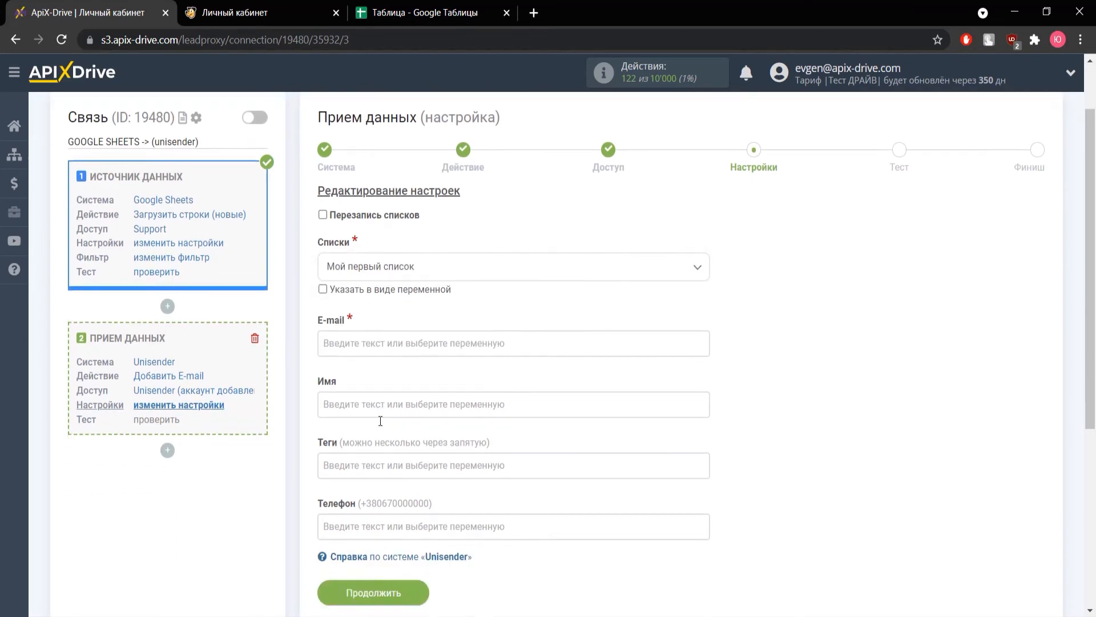
left_click(376, 267)
scroll(375, 266, "down", 2)
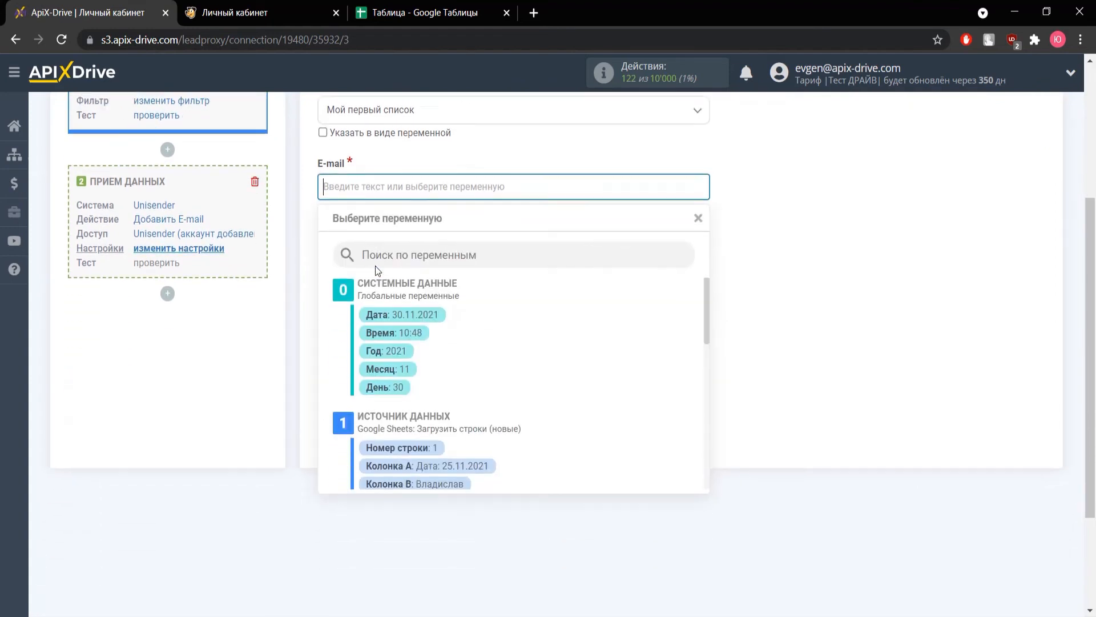
scroll(413, 324, "down", 2)
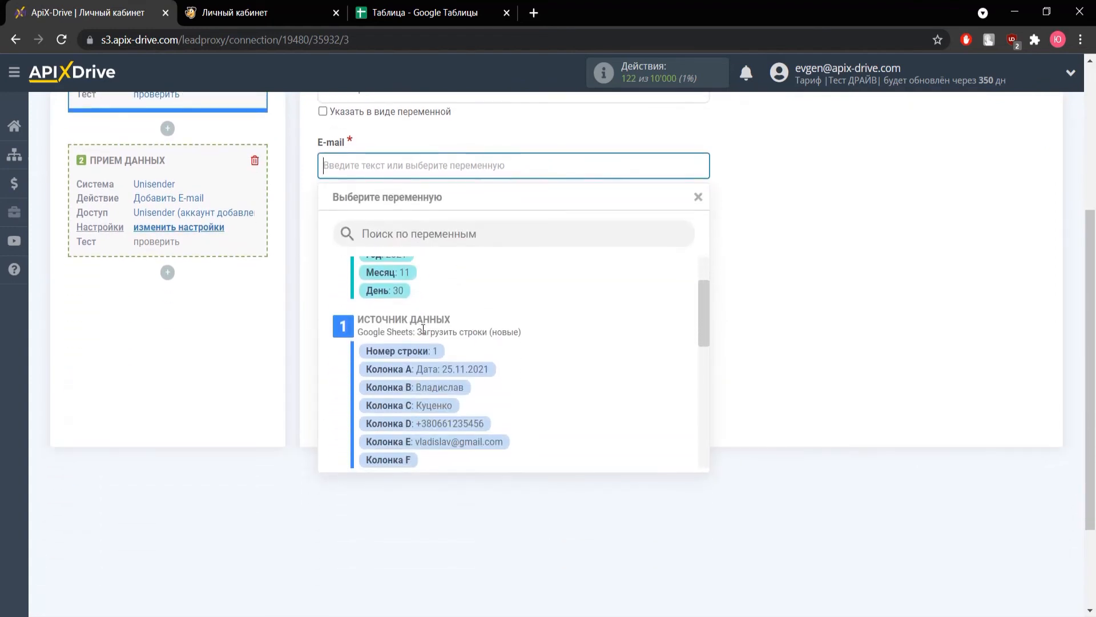
left_click(478, 441)
Step: Map the "Имя" field to the Google Sheets variable "Колонка B" and the "Телефон" field to "Колонка D"
left_click(390, 227)
scroll(447, 351, "down", 3)
left_click(447, 392)
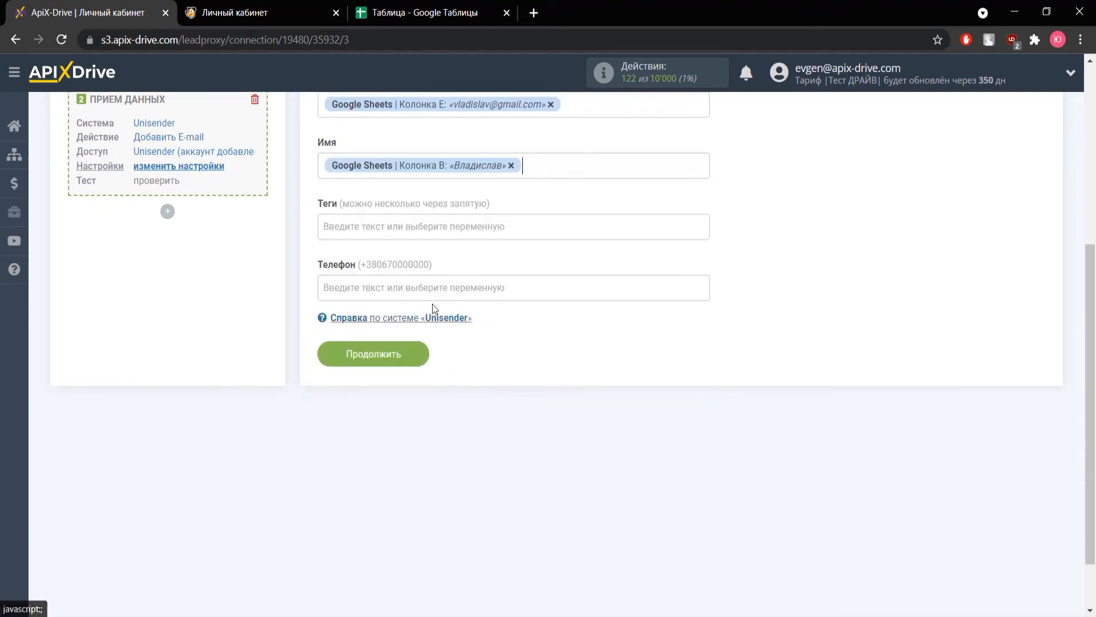
left_click(375, 285)
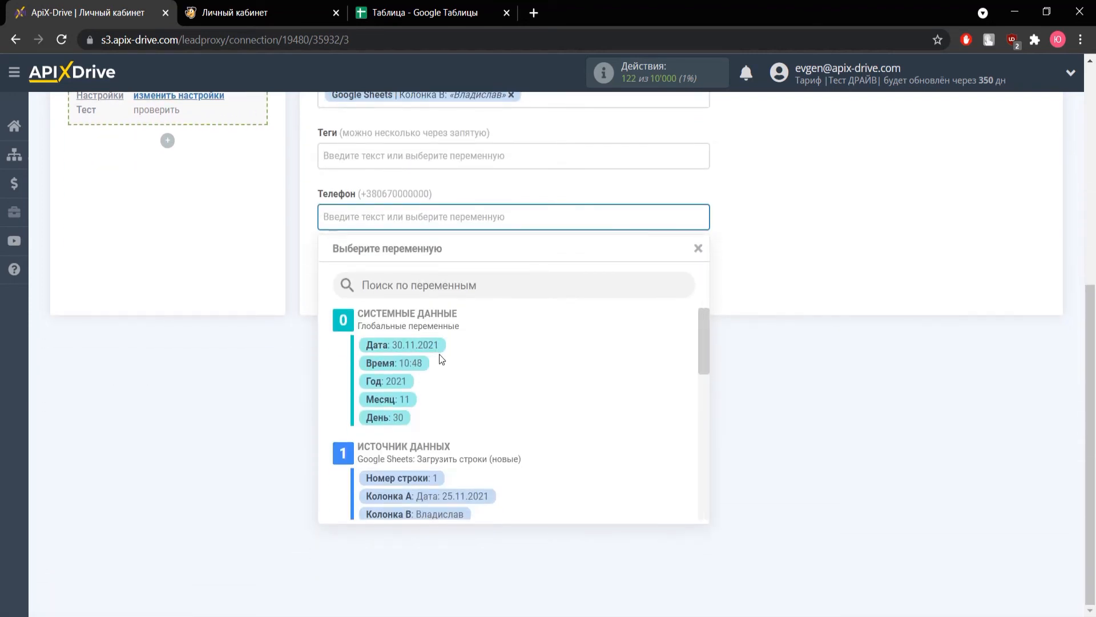
scroll(441, 355, "down", 2)
left_click(468, 475)
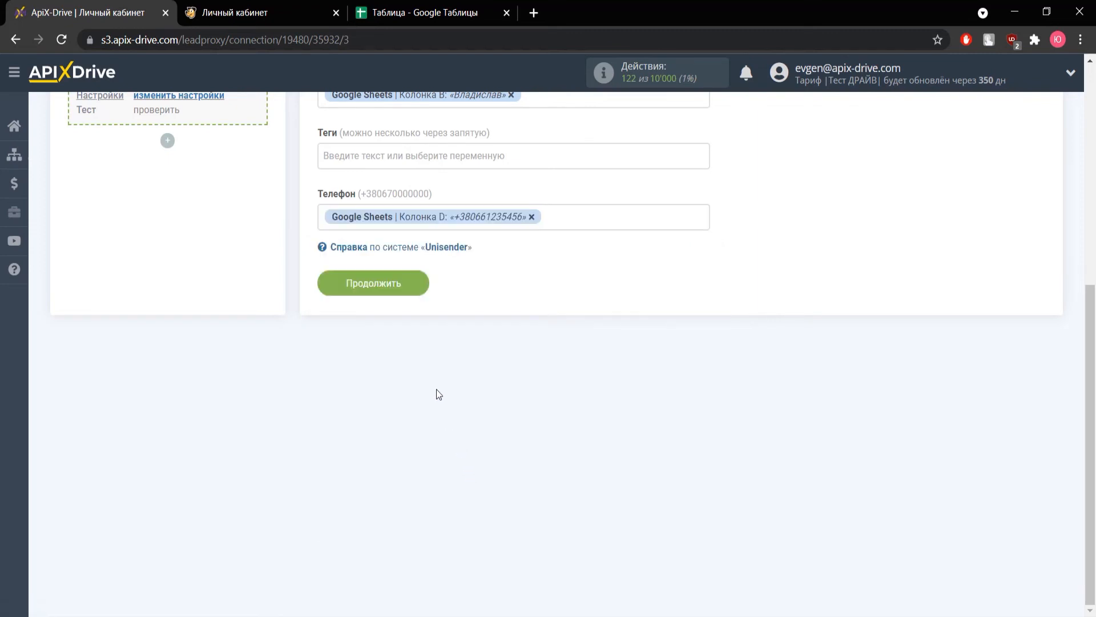
Step: Continue to the test stage and send the test data to Unisender
left_click(373, 283)
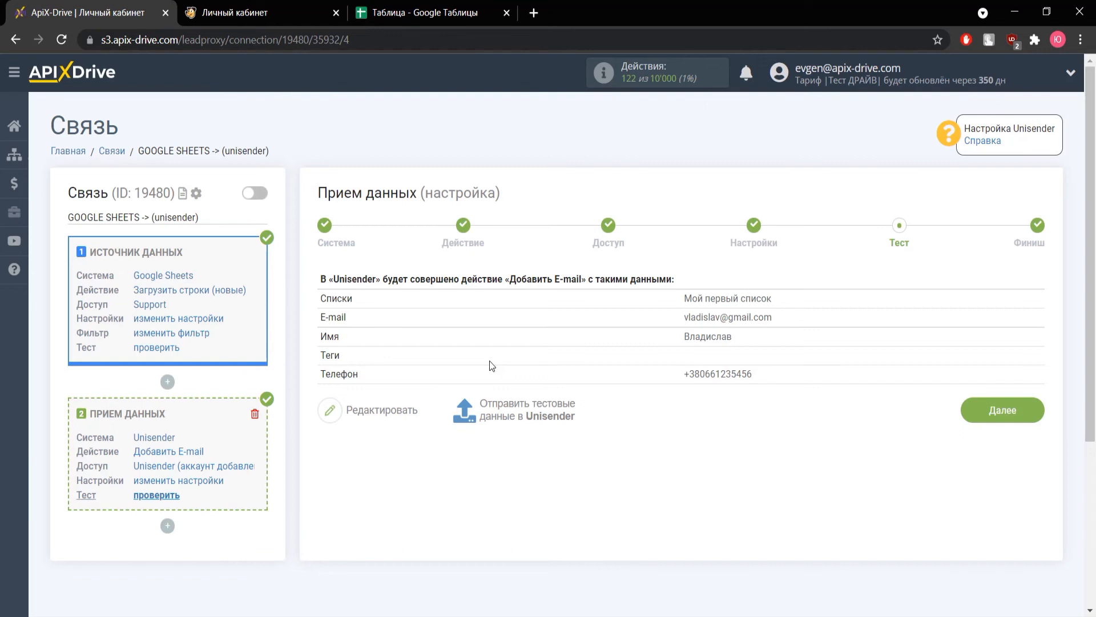
left_click(522, 407)
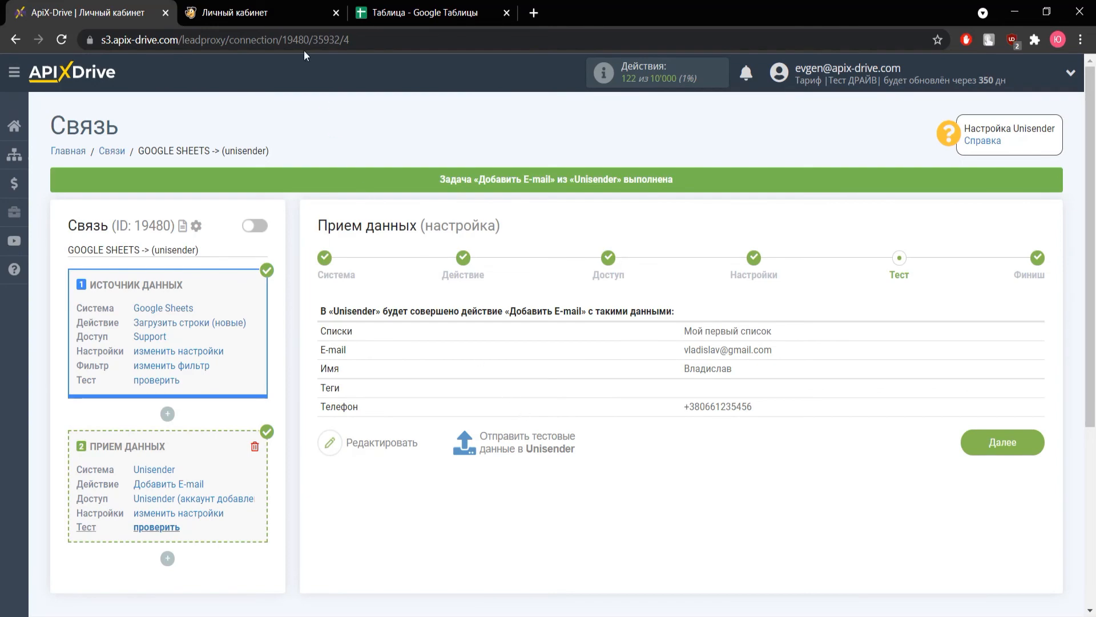
Step: Switch to Unisender and examine the details of the newly added test contact in the contact list "Мой первый список"
left_click(285, 13)
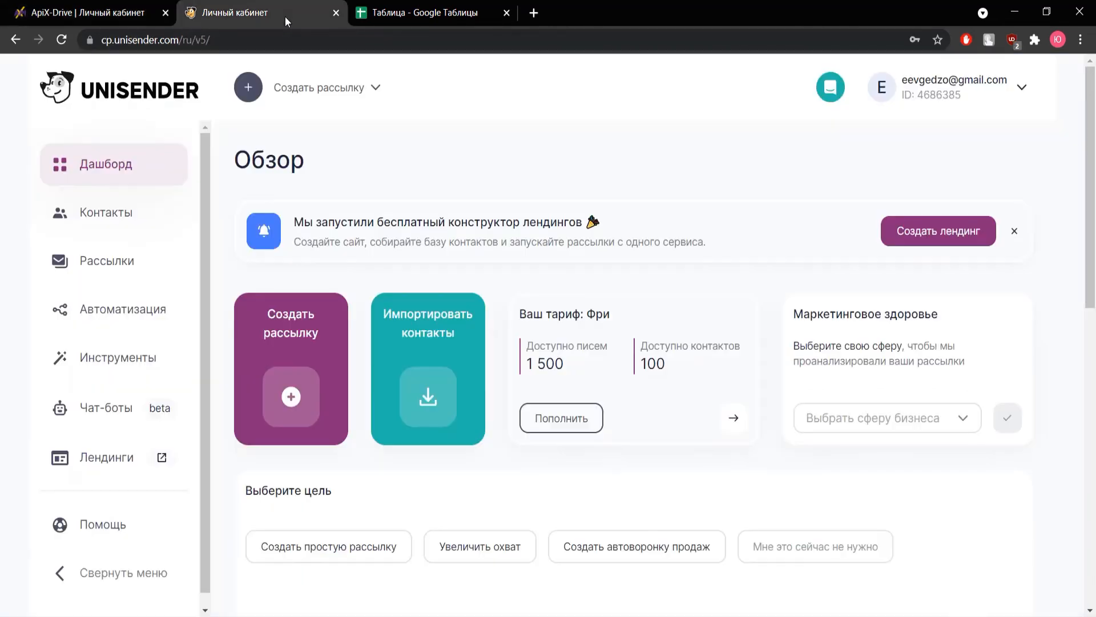
left_click(131, 215)
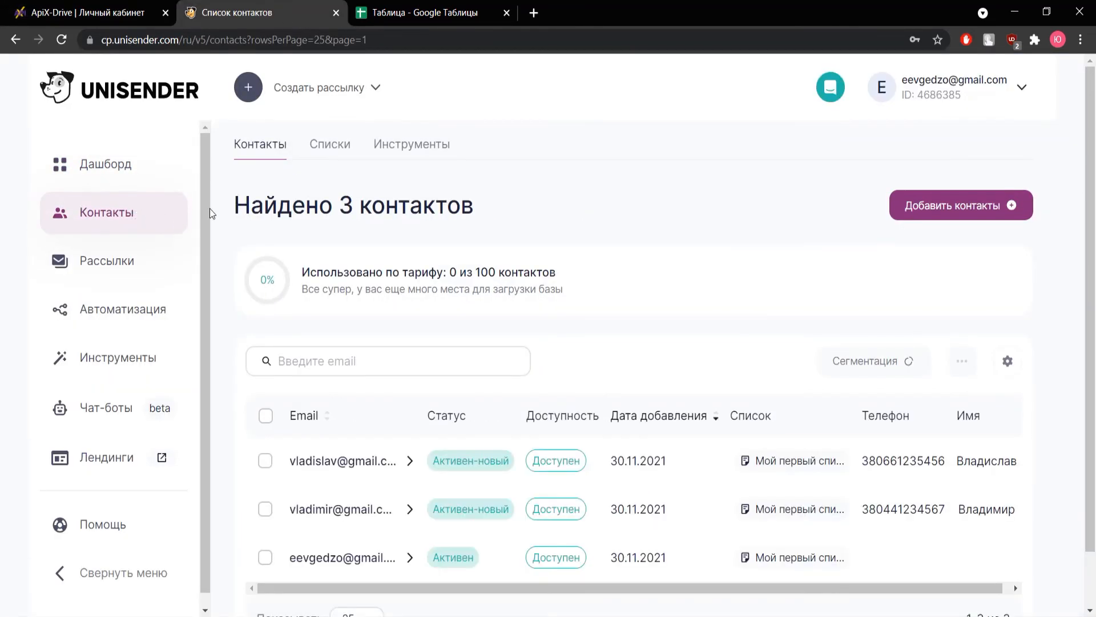
left_click(330, 144)
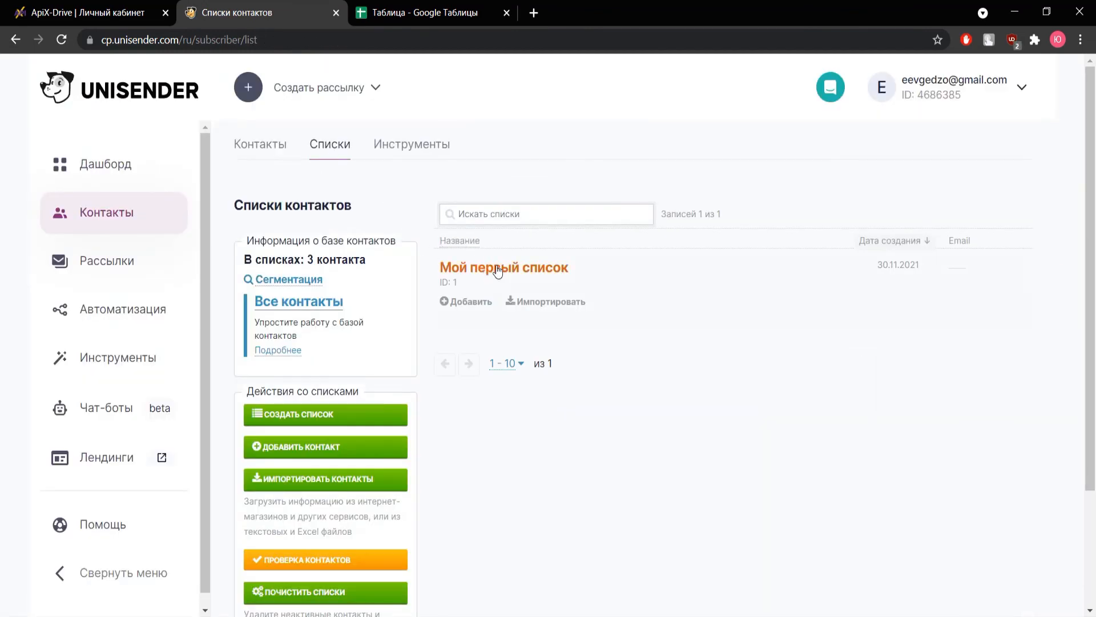
left_click(502, 274)
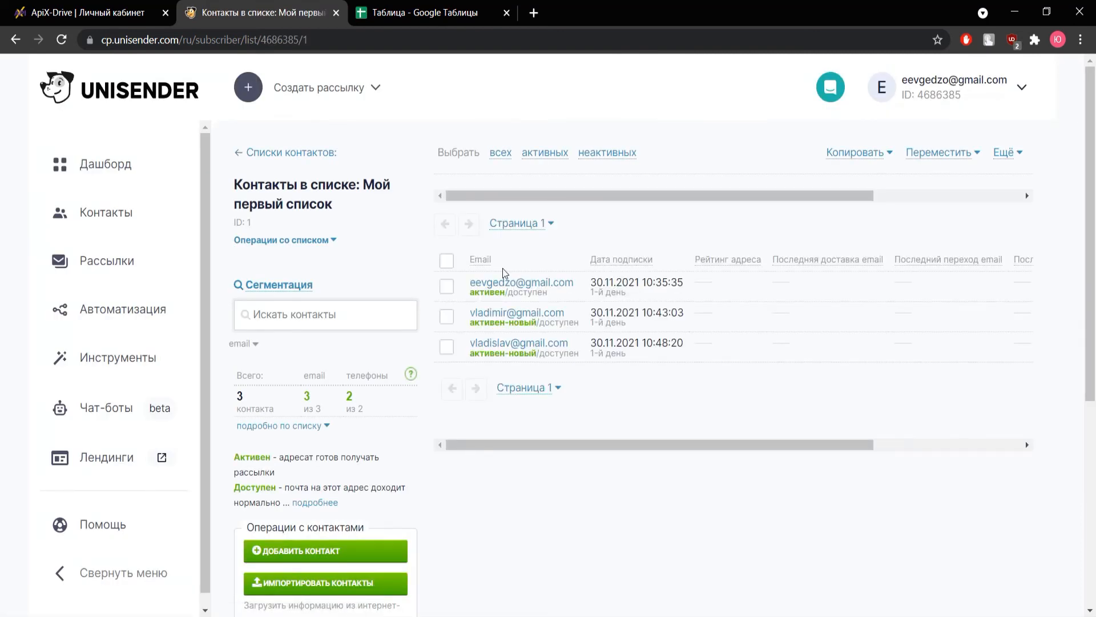
left_click(555, 344)
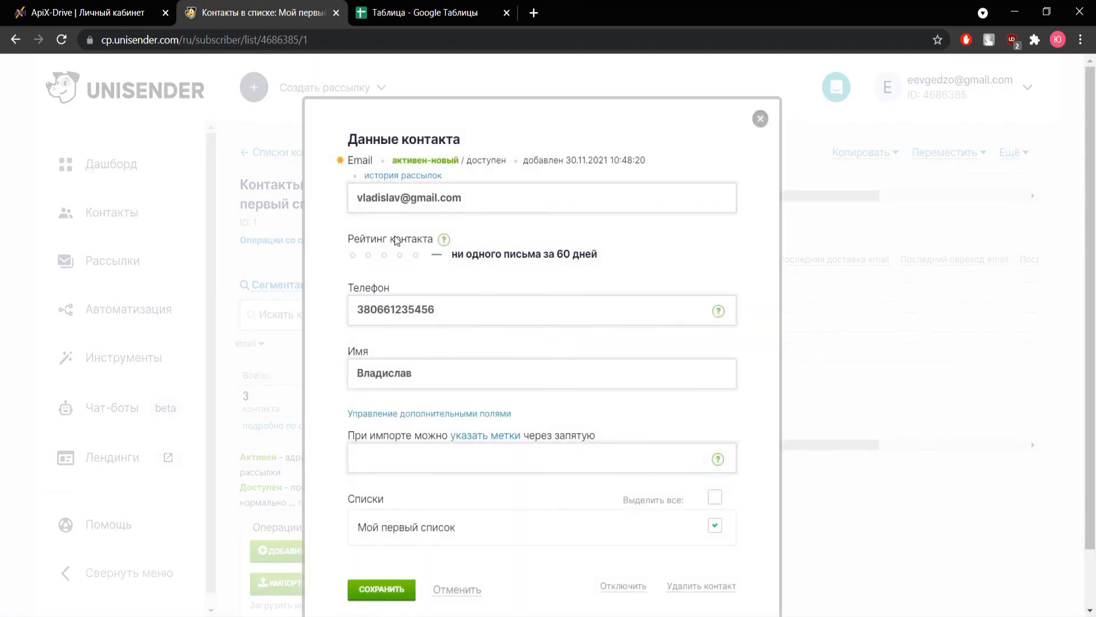
Step: Return to ApiX-Drive, finish the Unisender destination setup and enable automatic updating for the connection
left_click(114, 21)
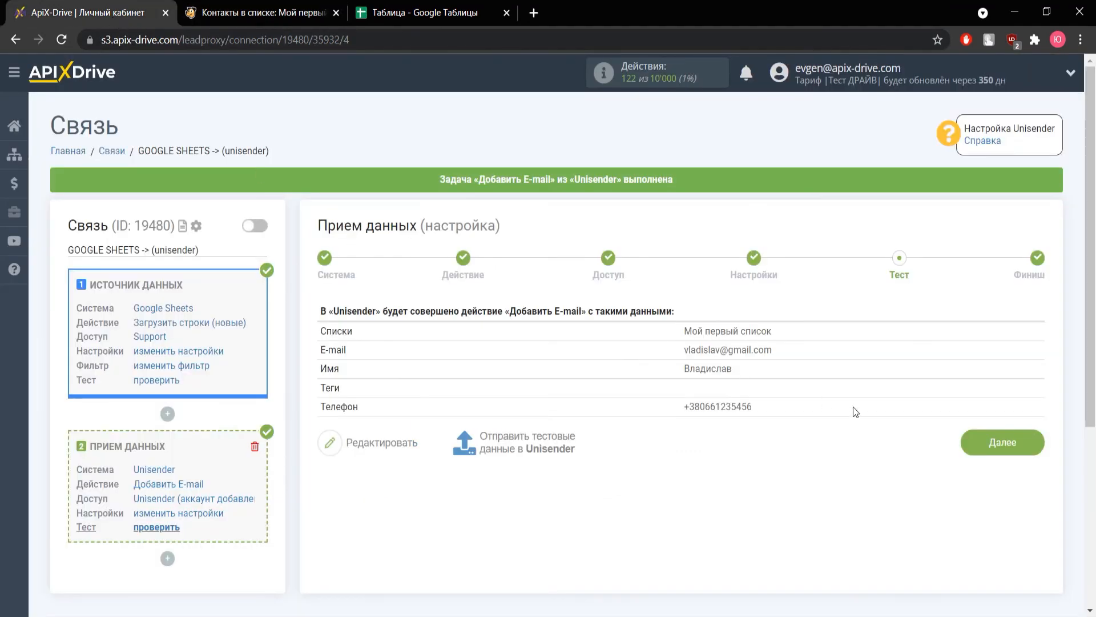
left_click(992, 446)
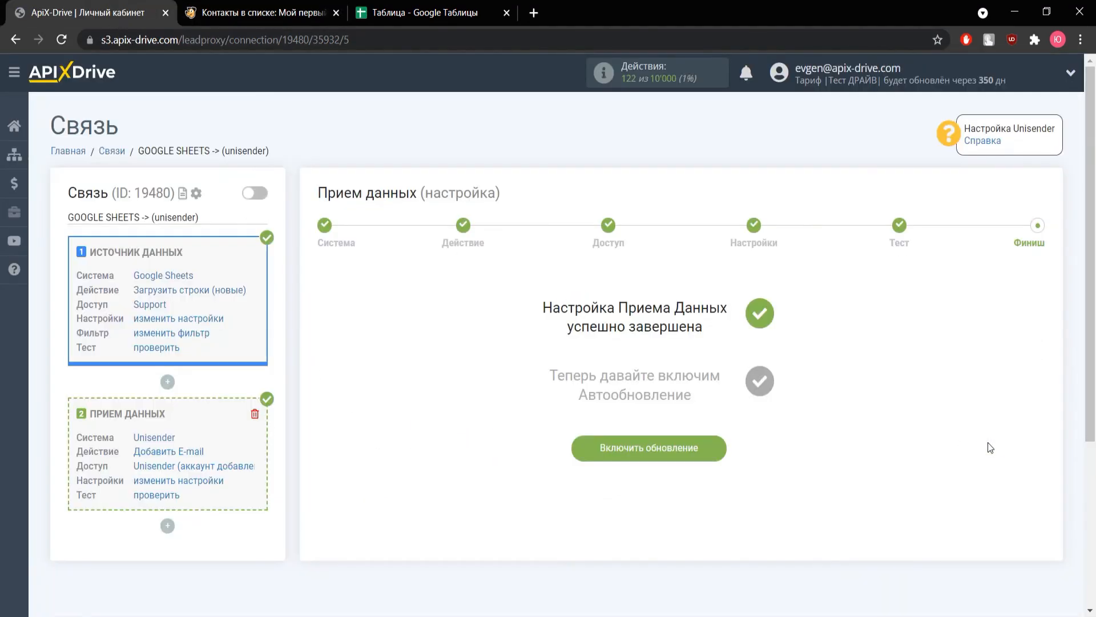
left_click(666, 454)
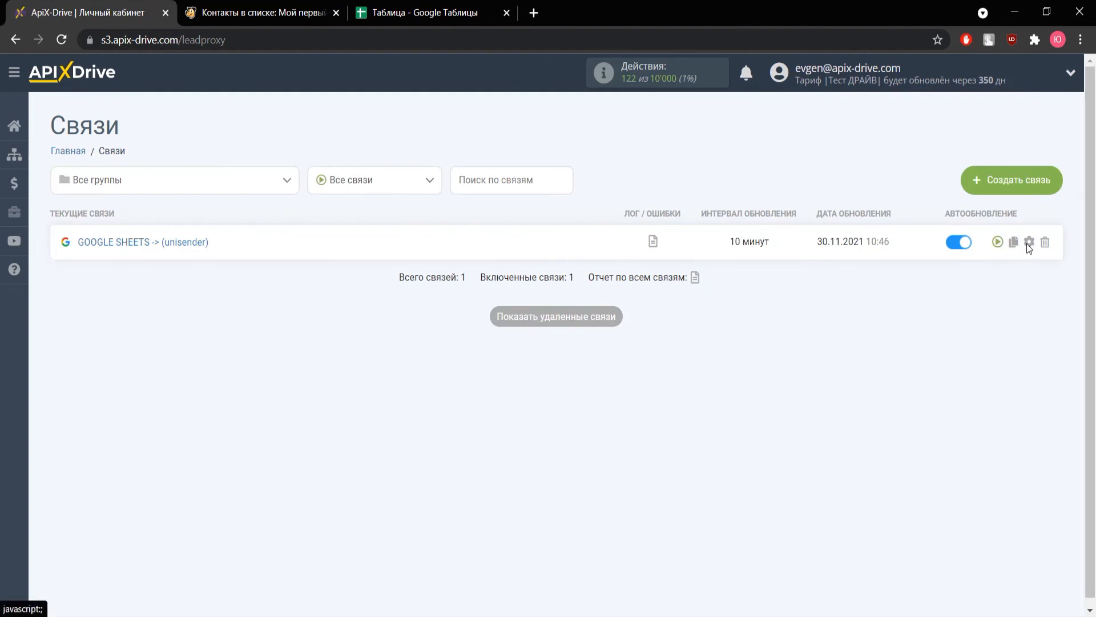
Step: Set the update interval of the GOOGLE SHEETS -> (unisender) connection to 5 minutes and save its settings
left_click(1029, 242)
left_click(593, 352)
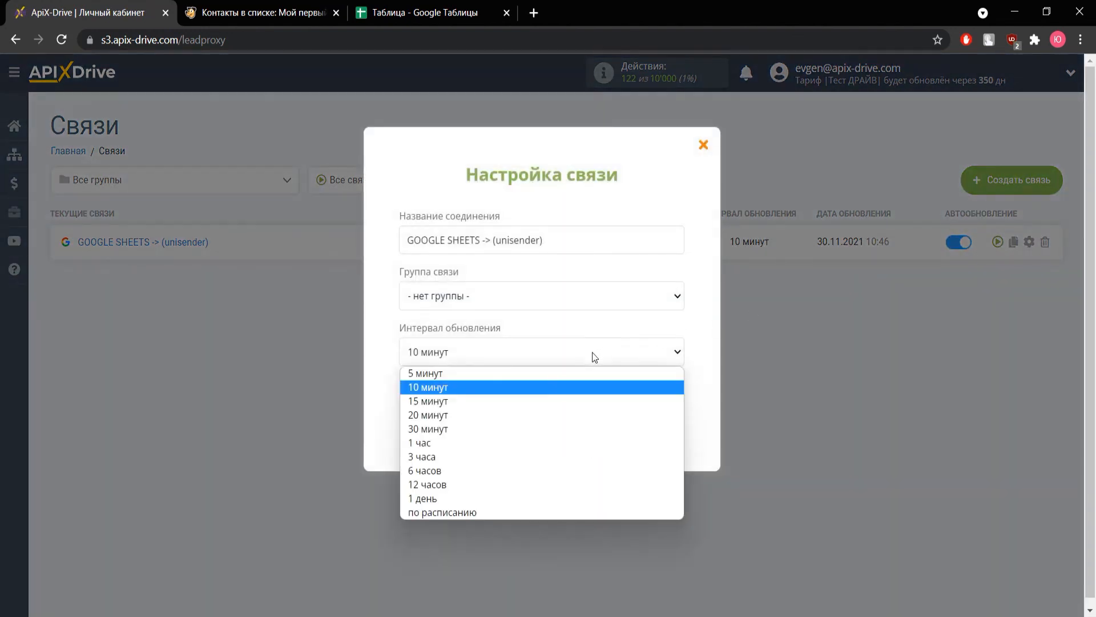
left_click(574, 375)
left_click(546, 431)
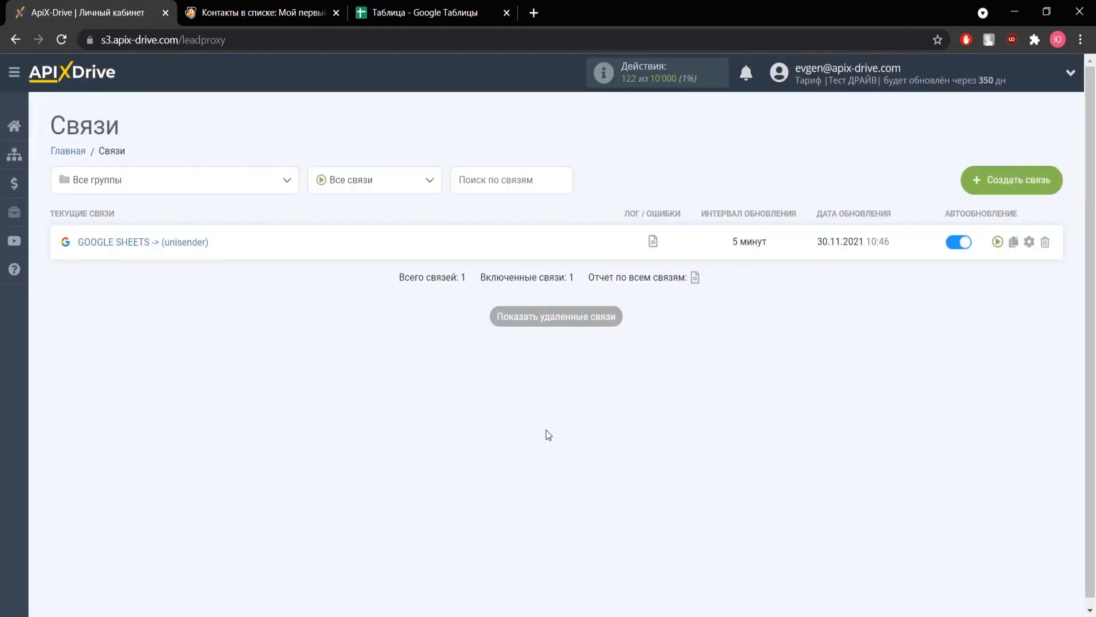